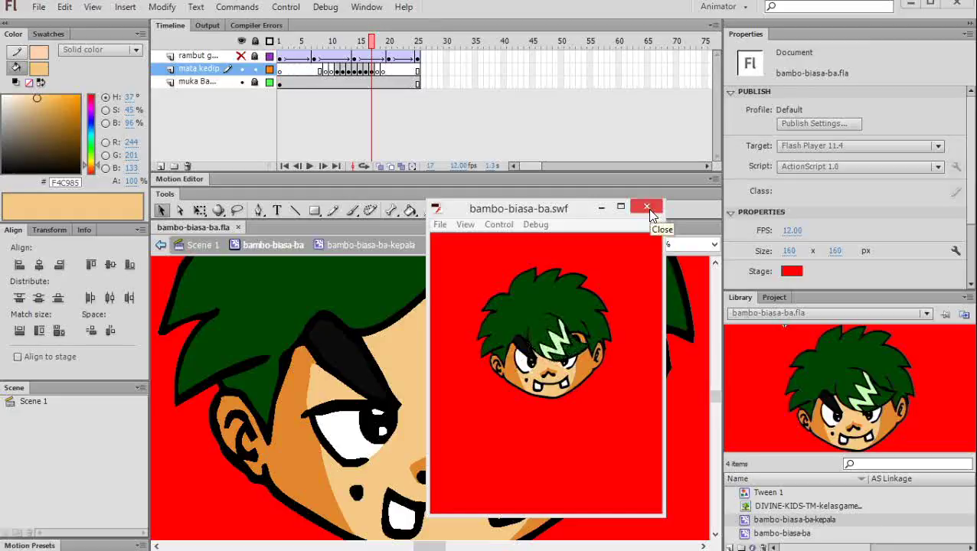
# - Close the SWF preview and return from the nested head symbol to Scene 1
pyautogui.click(647, 208)
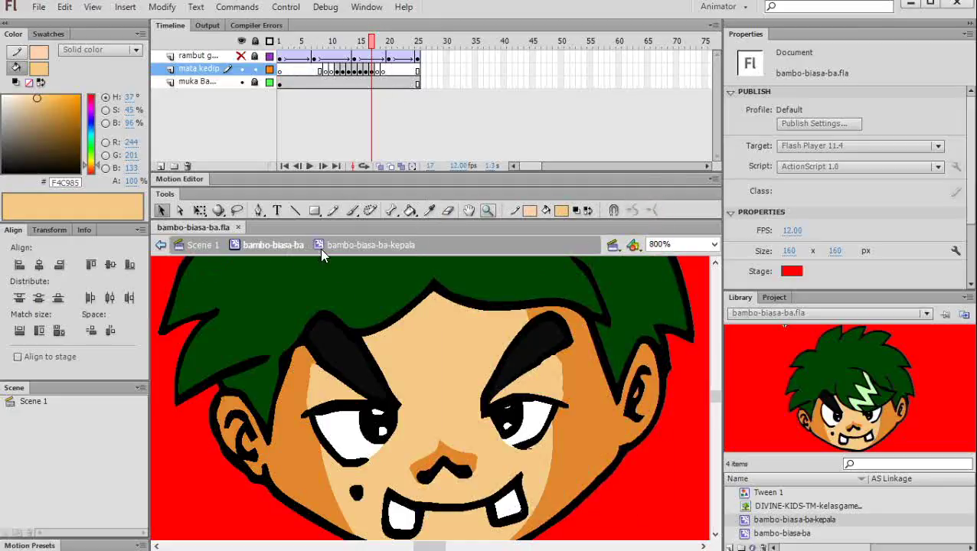
pyautogui.press('z')
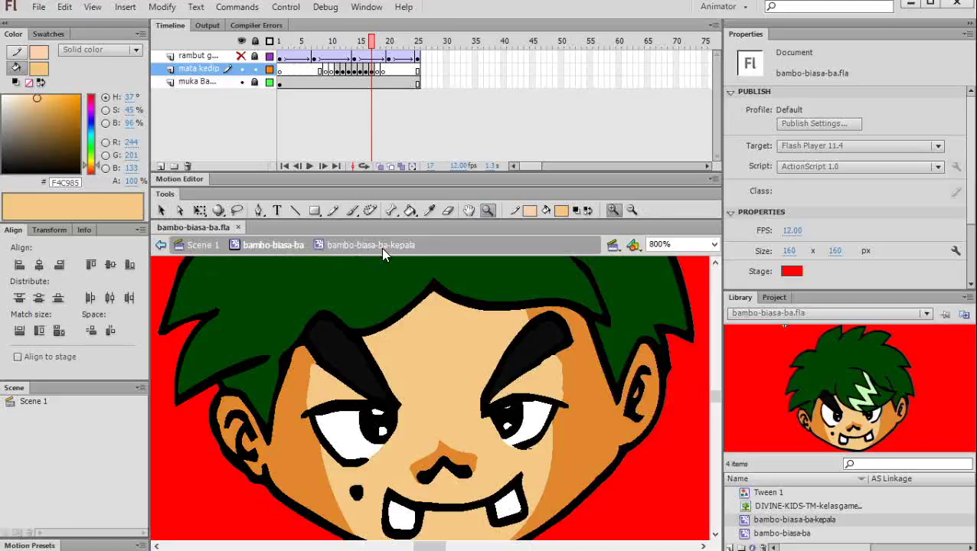
pyautogui.keyDown('alt'); pyautogui.click(445, 350); pyautogui.keyUp('alt')
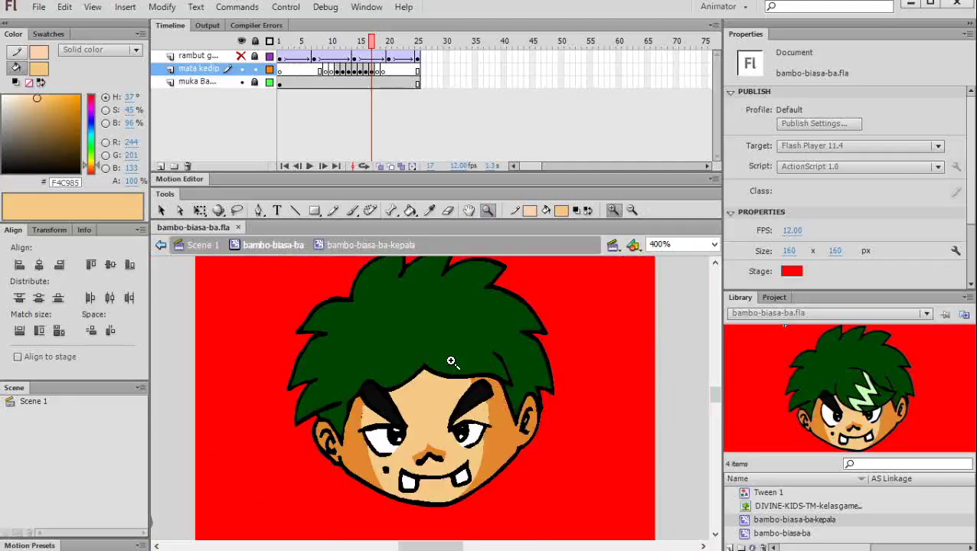
pyautogui.click(450, 362)
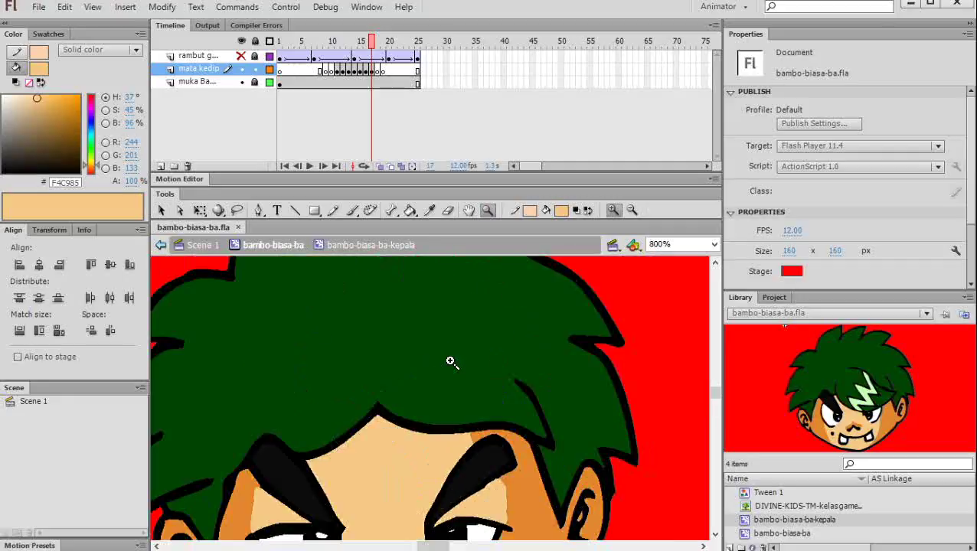
pyautogui.keyDown('alt'); pyautogui.click(450, 361); pyautogui.keyUp('alt')
pyautogui.keyDown('alt'); pyautogui.click(448, 366); pyautogui.keyUp('alt')
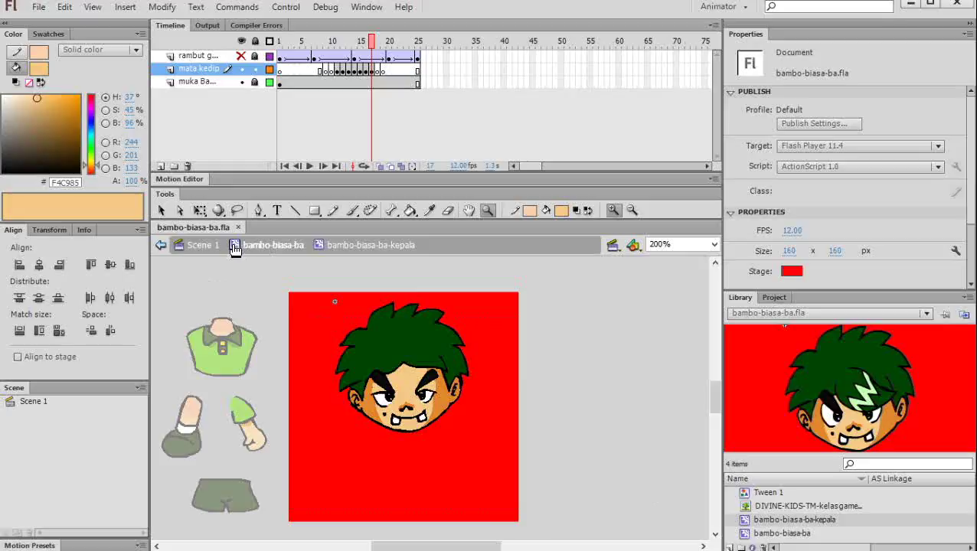
pyautogui.click(202, 246)
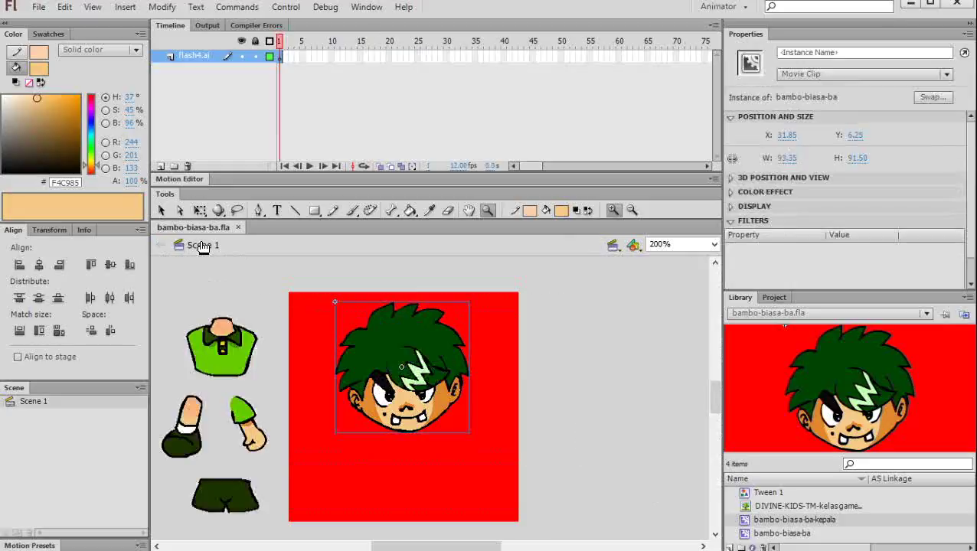
pyautogui.click(162, 211)
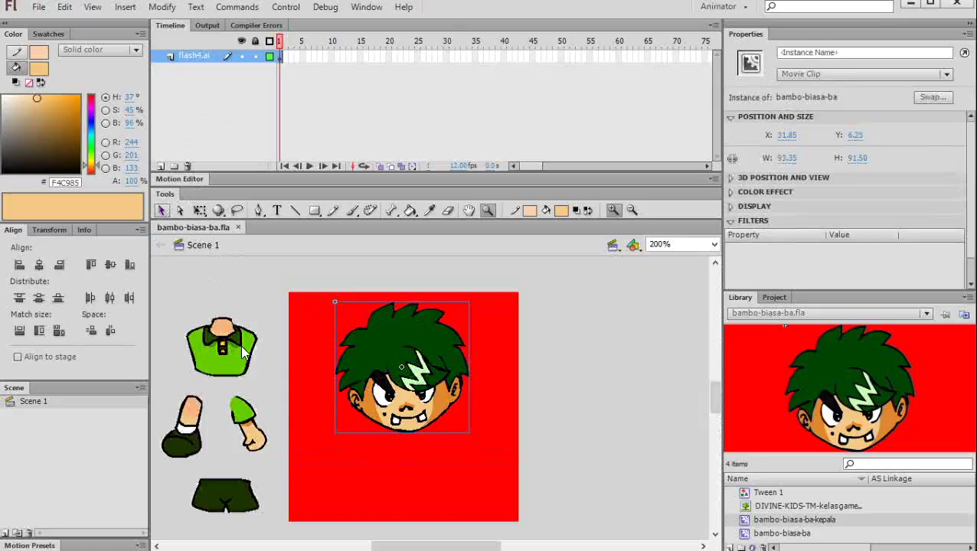
# - Cut the shirt, leg, arm and shorts groups beside the stage from Scene 1
pyautogui.click(242, 341)
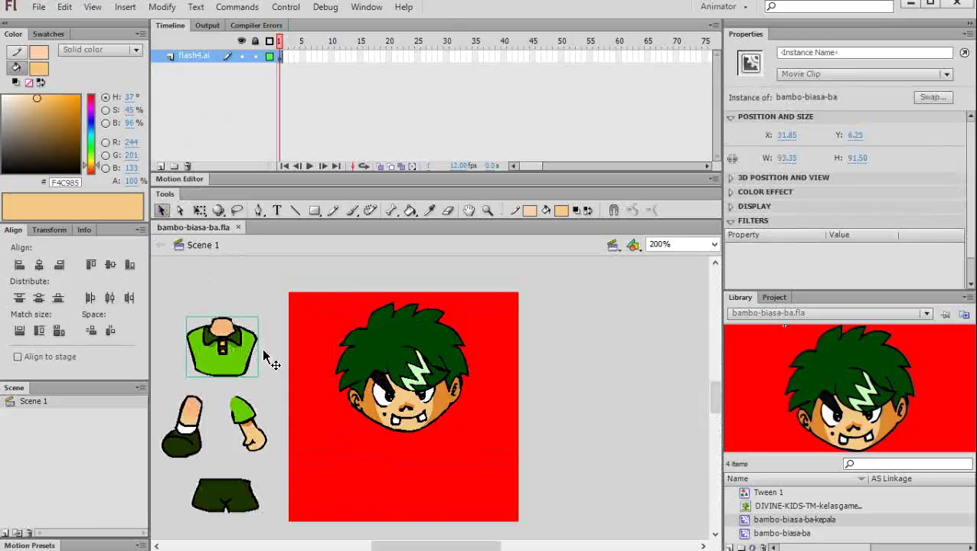
pyautogui.click(224, 337)
pyautogui.click(191, 320)
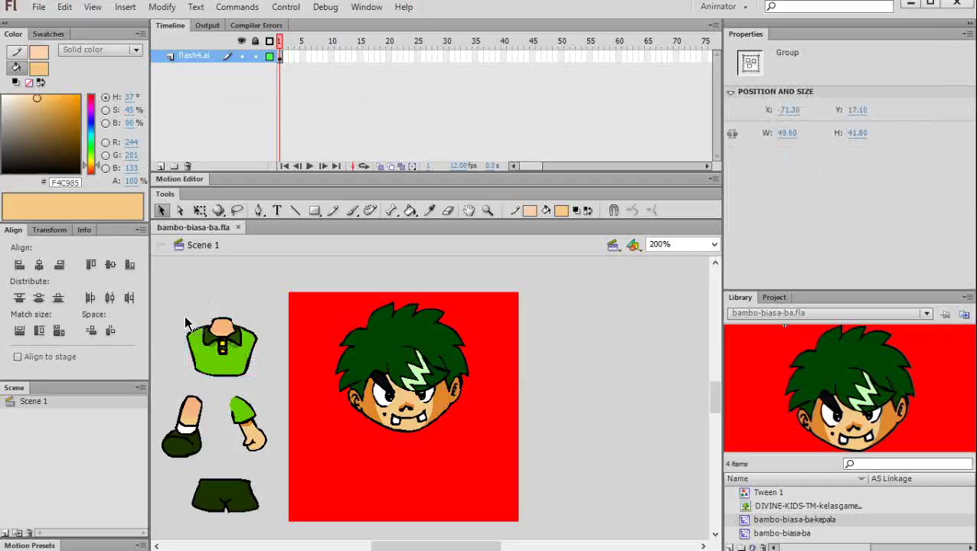
pyautogui.click(277, 534)
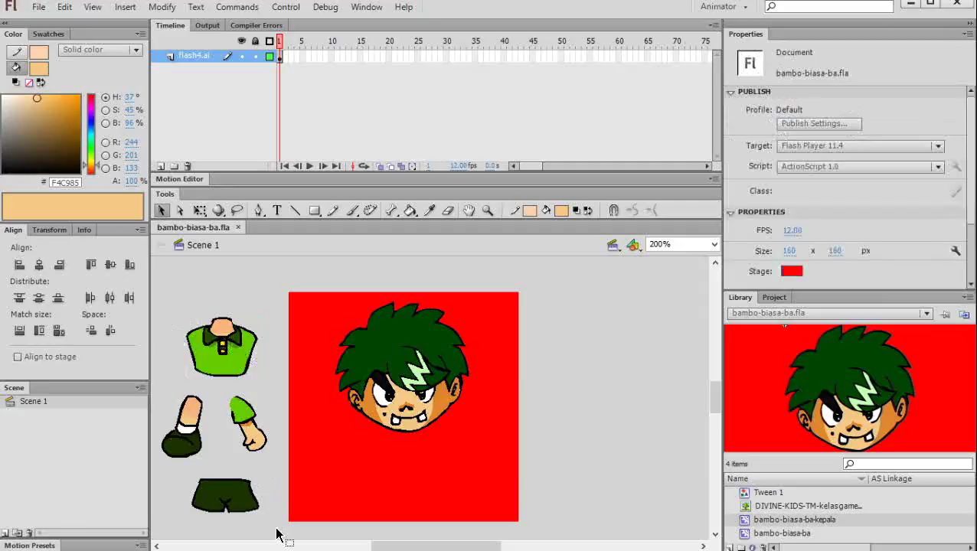
pyautogui.moveTo(277, 534); pyautogui.dragTo(167, 301)
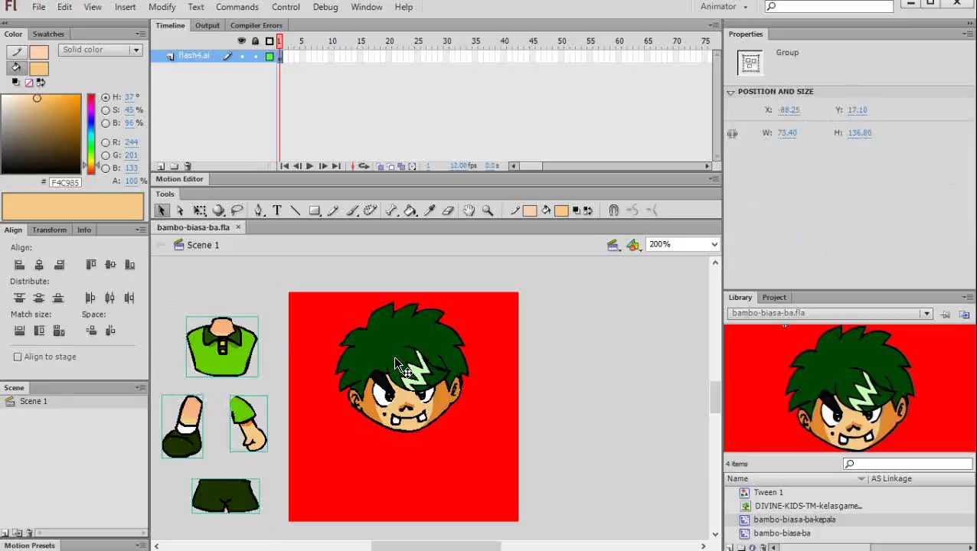
pyautogui.press('Delete')
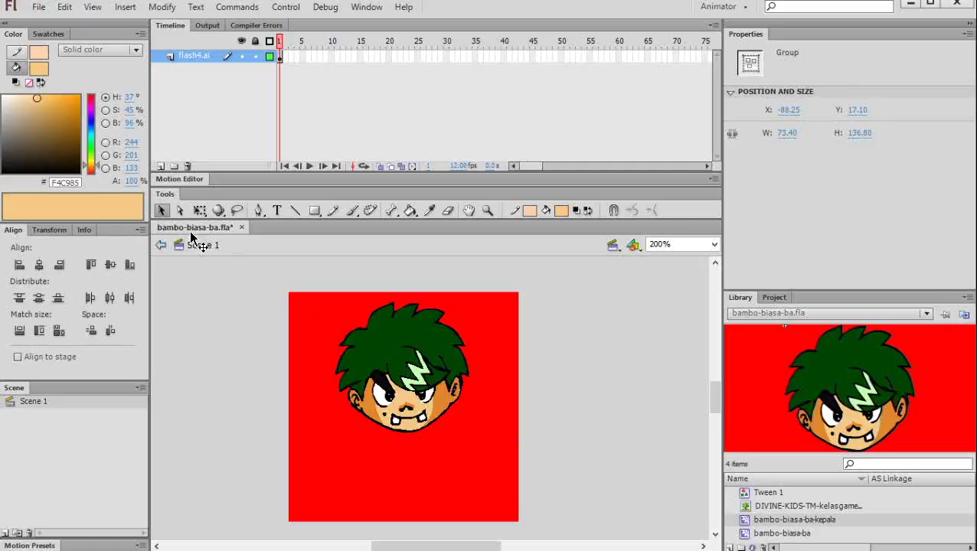
# - Open the bambo-biasa-ba symbol for editing and paste the cut body parts into its Layer 1
pyautogui.hotkey('ctrl', 'e')
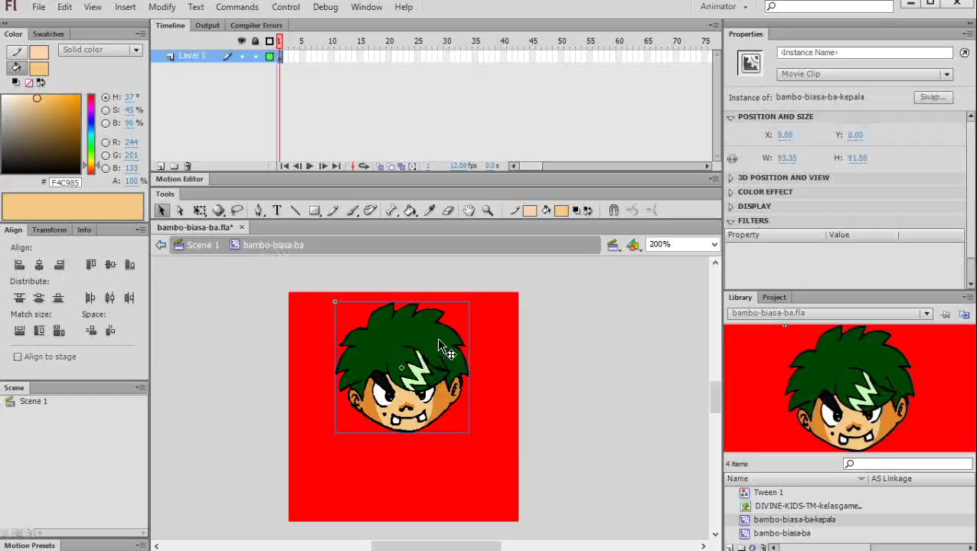
pyautogui.click(490, 358)
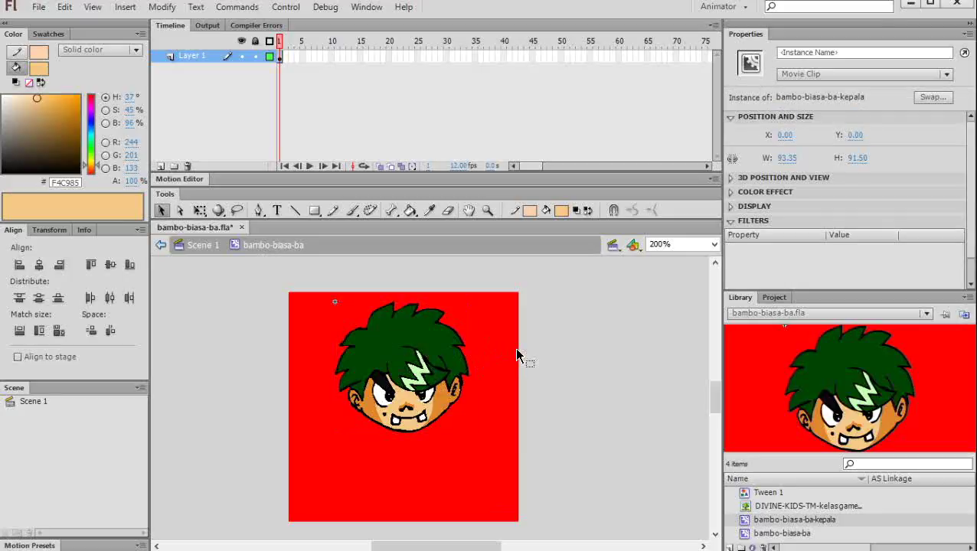
pyautogui.scroll(-2, 517, 351)
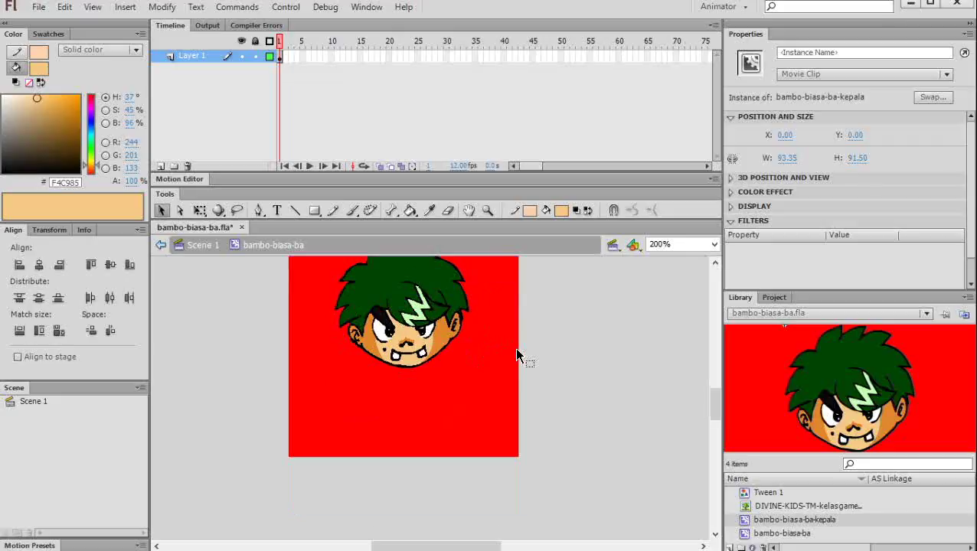
pyautogui.hotkey('ctrl', 'v')
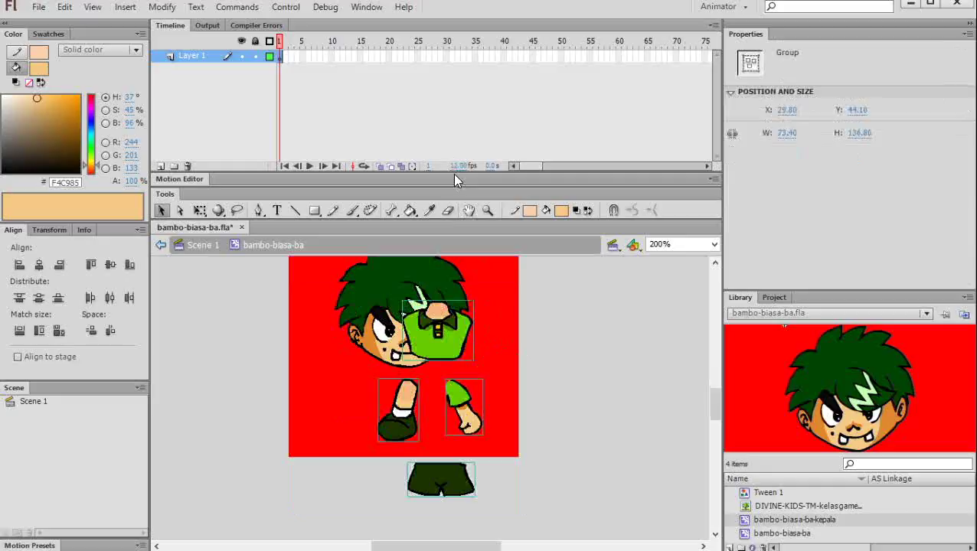
# - Enlarge the stage area and move the pasted body parts together off the stage, beside the head
pyautogui.moveTo(455, 175); pyautogui.dragTo(444, 119)
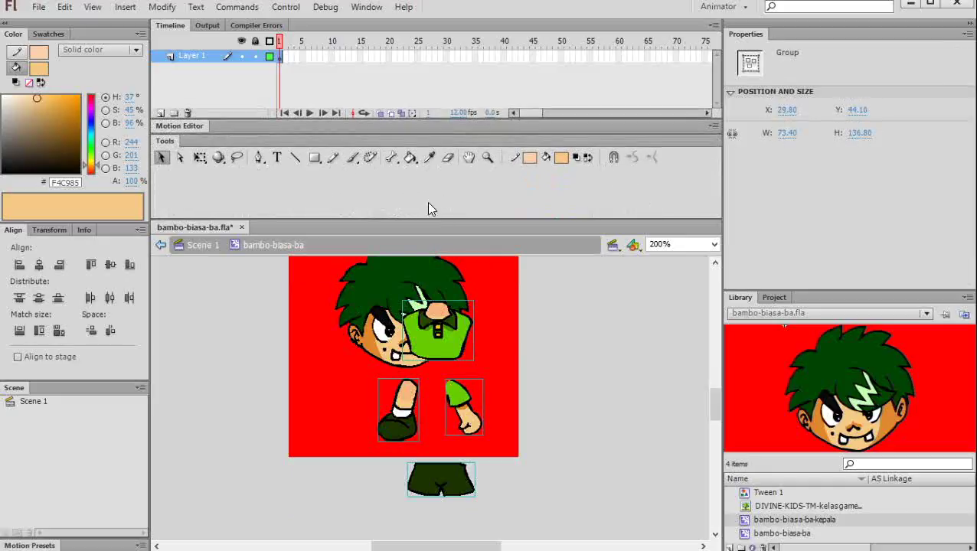
pyautogui.moveTo(423, 217); pyautogui.dragTo(413, 162)
pyautogui.moveTo(709, 395); pyautogui.dragTo(707, 379)
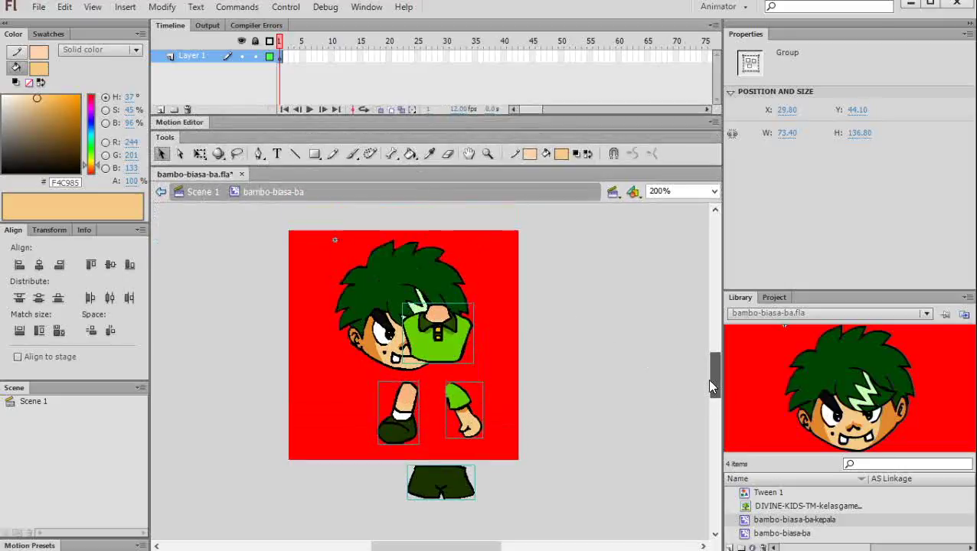
pyautogui.moveTo(455, 353); pyautogui.dragTo(593, 339)
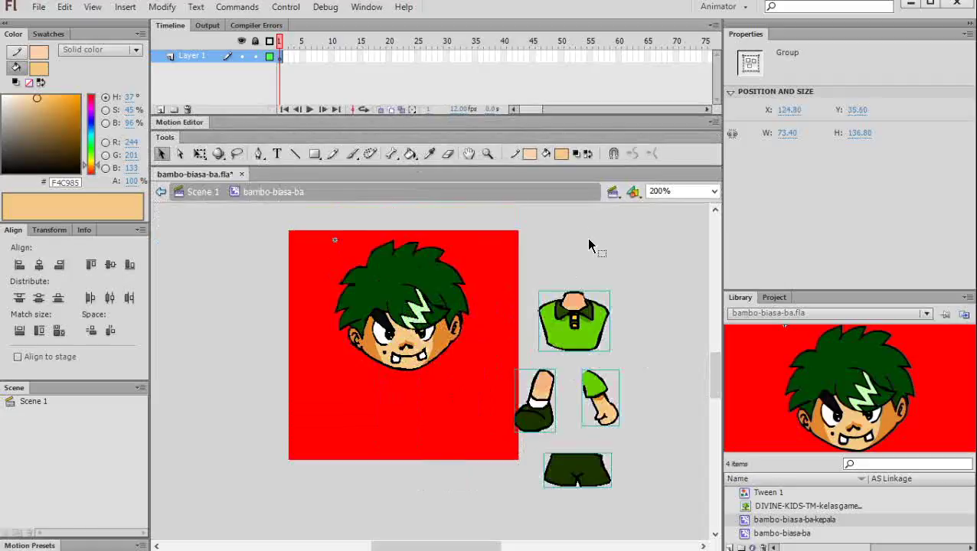
# - Place the shirt group under the chin and shift the head slightly up so that they join at the neck
pyautogui.click(585, 337)
pyautogui.moveTo(585, 336); pyautogui.dragTo(420, 386)
pyautogui.moveTo(422, 324)
pyautogui.mouseDown()
pyautogui.moveTo(396, 314)
pyautogui.moveTo(420, 314)
pyautogui.mouseUp()
pyautogui.click(415, 391)
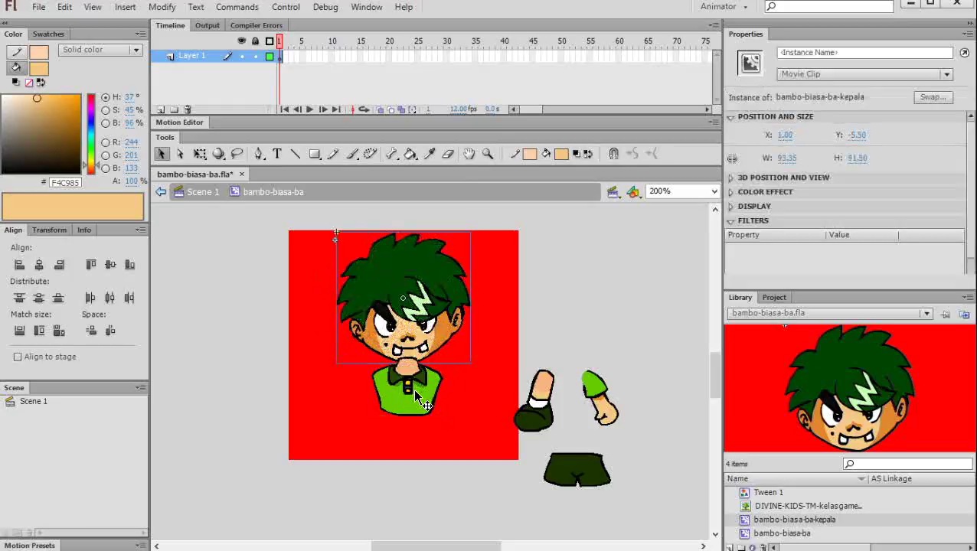
pyautogui.hotkey('ctrl', 'b')
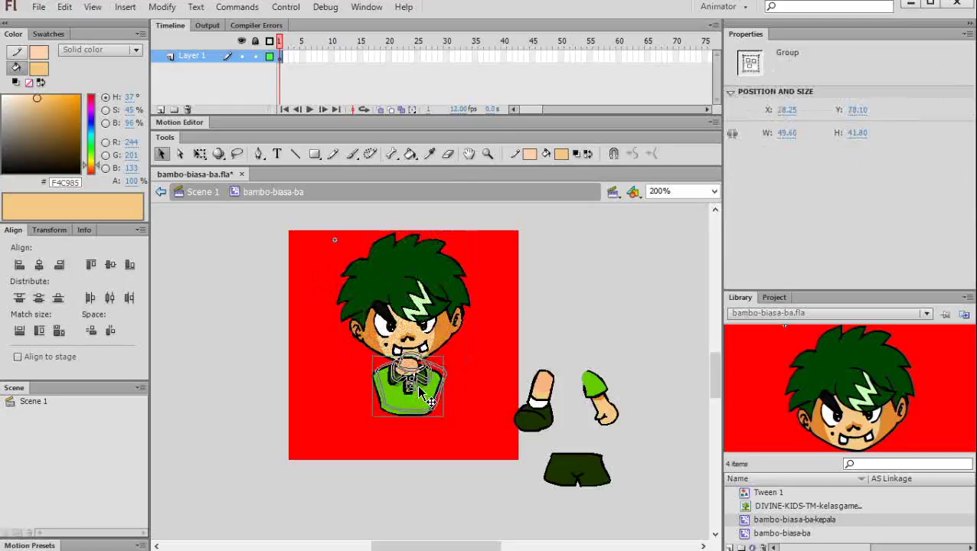
pyautogui.moveTo(421, 392); pyautogui.dragTo(435, 397)
pyautogui.click(441, 389)
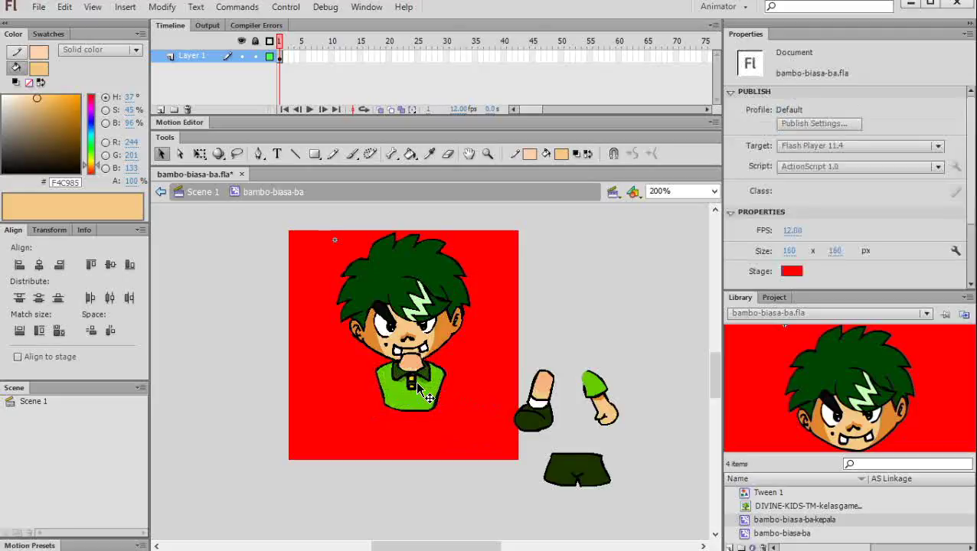
# - Send the shirt group to the back, behind the head, and nudge it 1 px to the left
pyautogui.rightClick(418, 384)
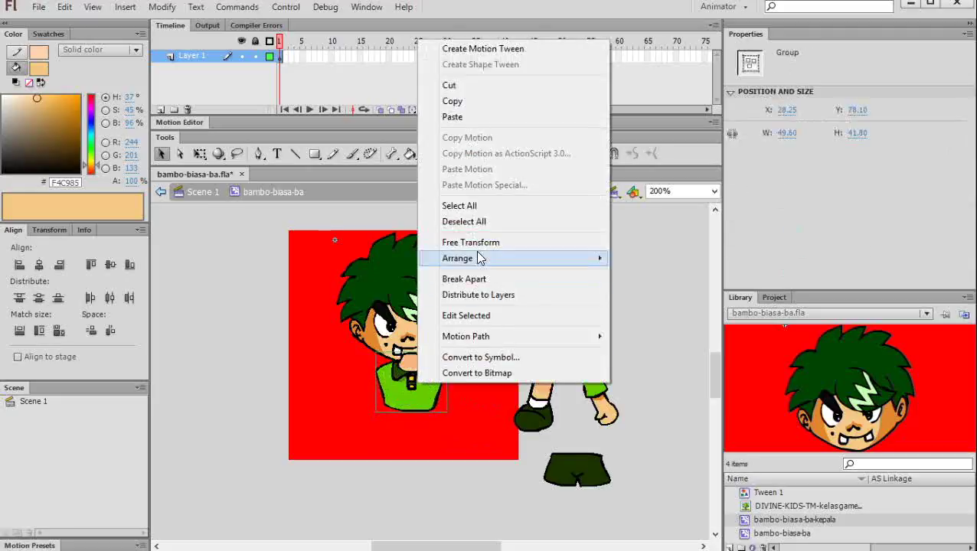
pyautogui.moveTo(478, 256)
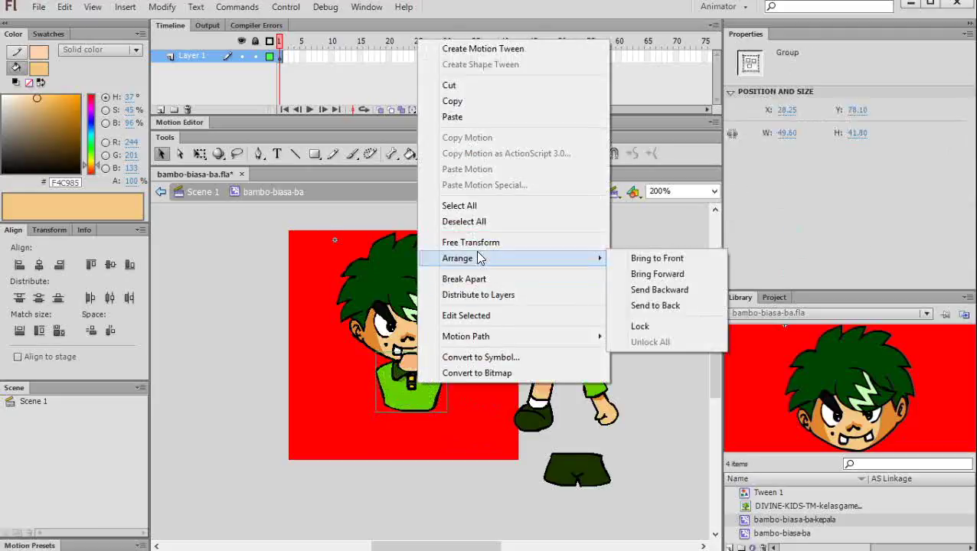
pyautogui.click(674, 304)
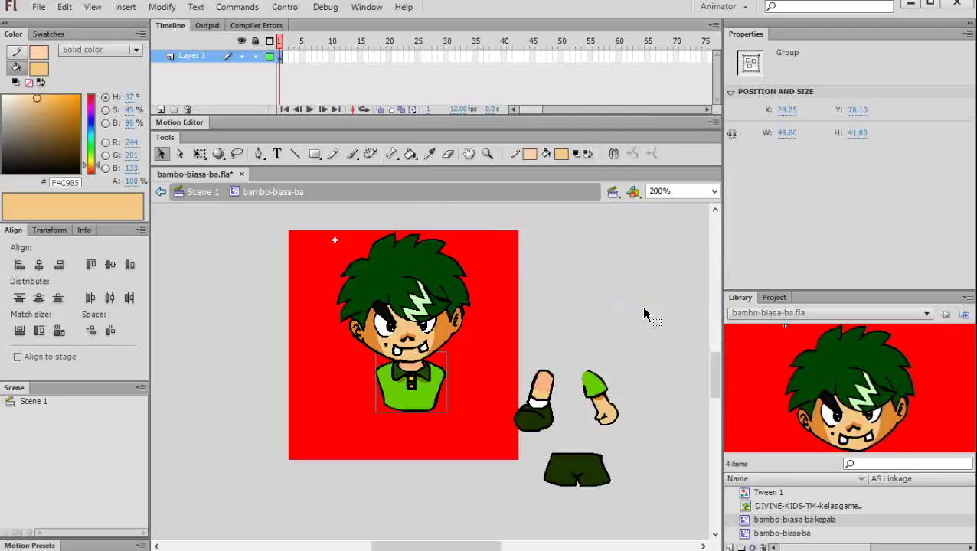
pyautogui.click(422, 399)
pyautogui.click(422, 399)
pyautogui.press('Left')
pyautogui.click(613, 352)
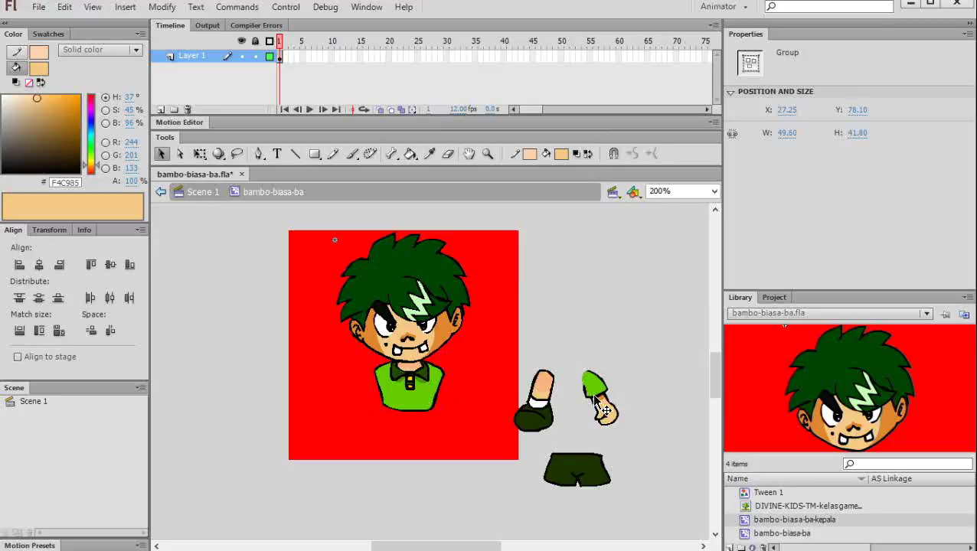
# - Attach the arm to the shirt's right shoulder and place a copy of it on the shirt's left side
pyautogui.moveTo(600, 396); pyautogui.dragTo(453, 397)
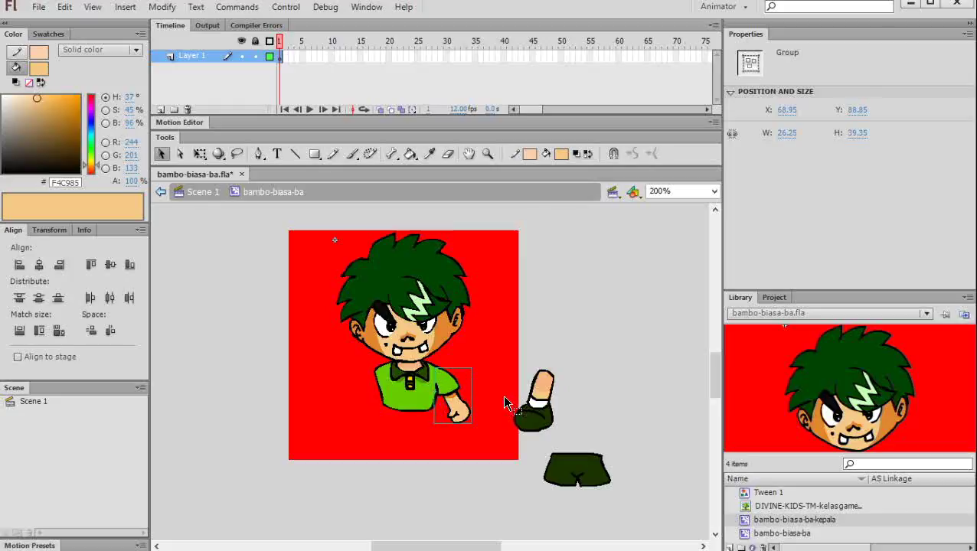
pyautogui.hotkey('ctrl', 'v')
pyautogui.moveTo(448, 395); pyautogui.dragTo(372, 406)
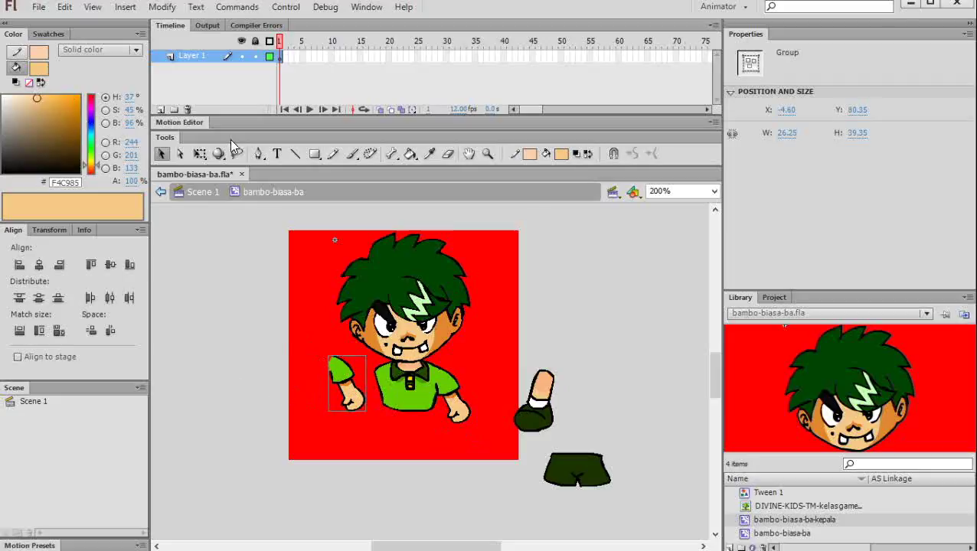
# - Try to mirror the copied arm horizontally with Free Transform and undo the change
pyautogui.click(202, 155)
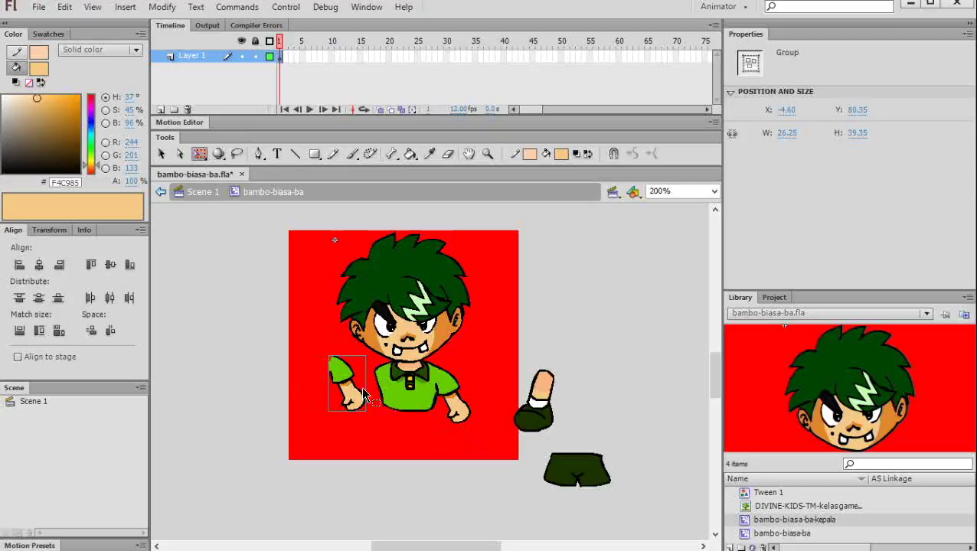
pyautogui.moveTo(366, 384); pyautogui.dragTo(196, 385)
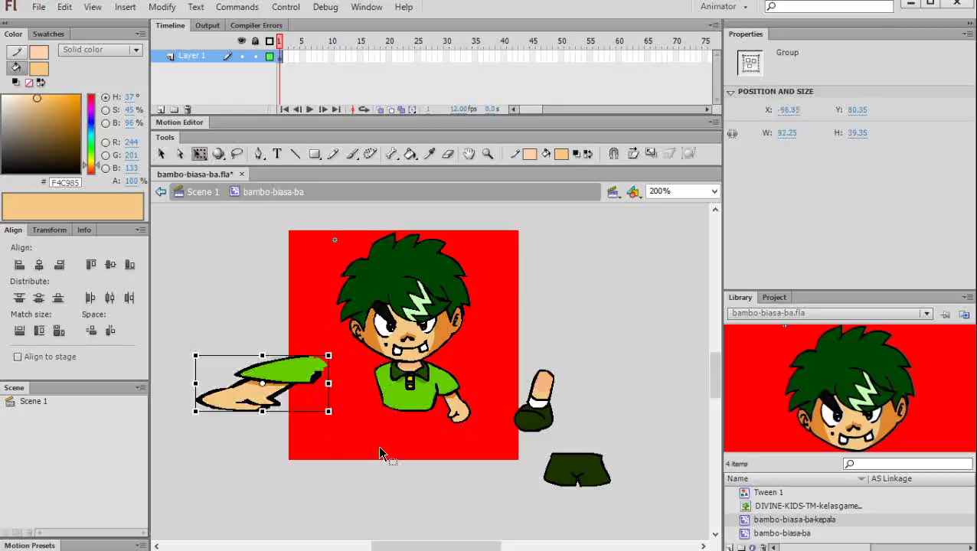
pyautogui.hotkey('ctrl', 'z')
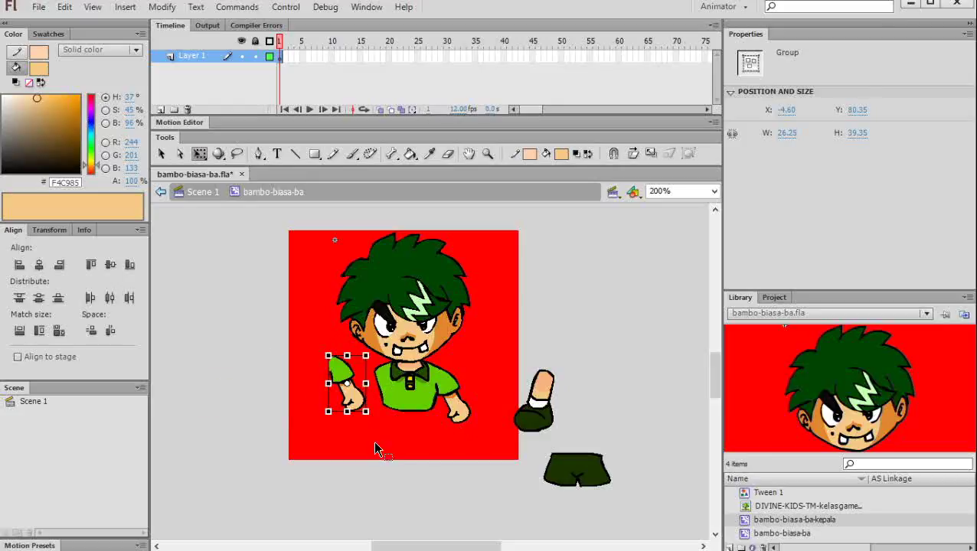
pyautogui.click(282, 334)
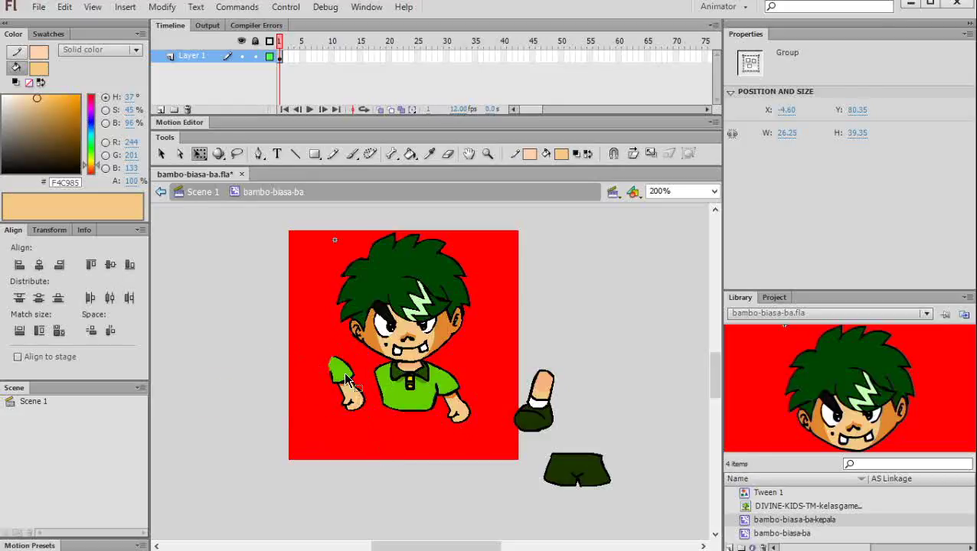
# - Try to flip the copied arm vertically and undo the change
pyautogui.click(350, 383)
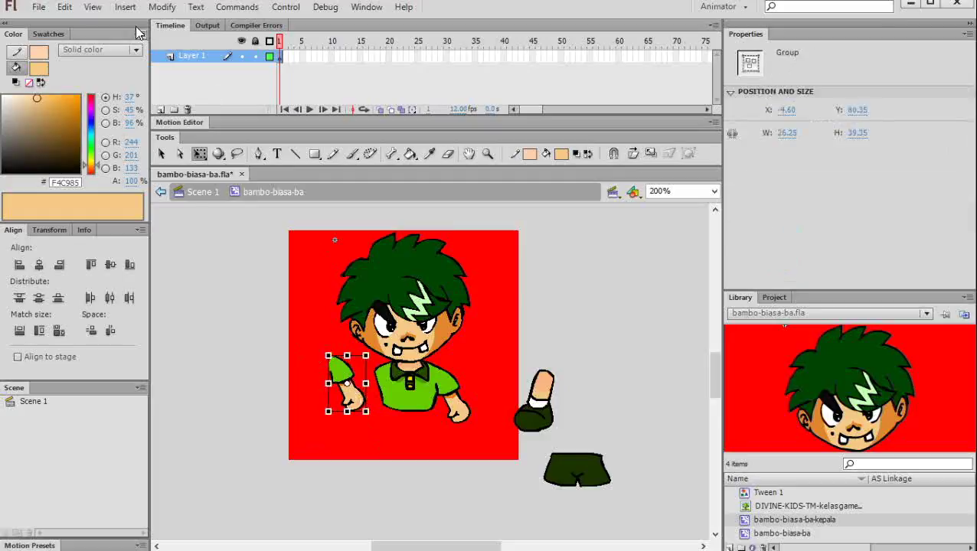
pyautogui.click(158, 9)
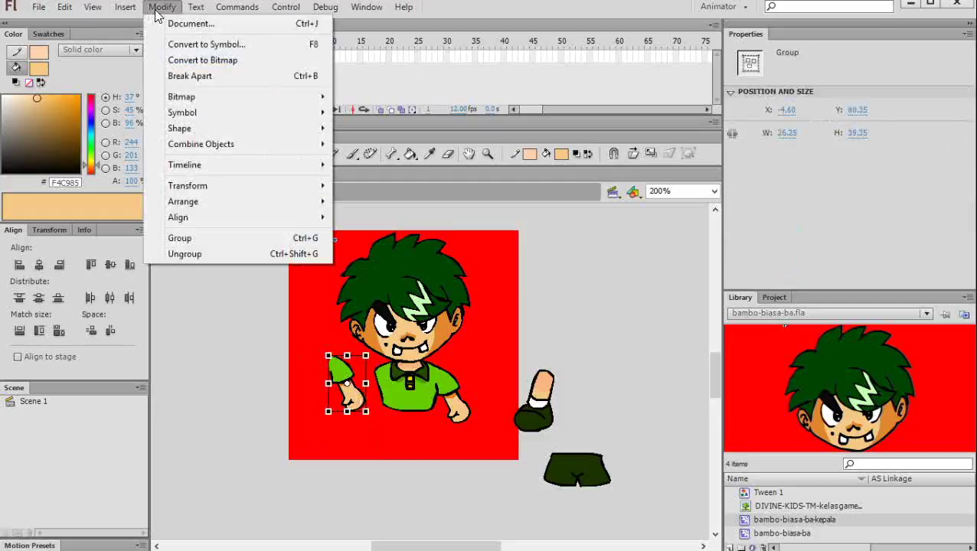
pyautogui.moveTo(211, 192)
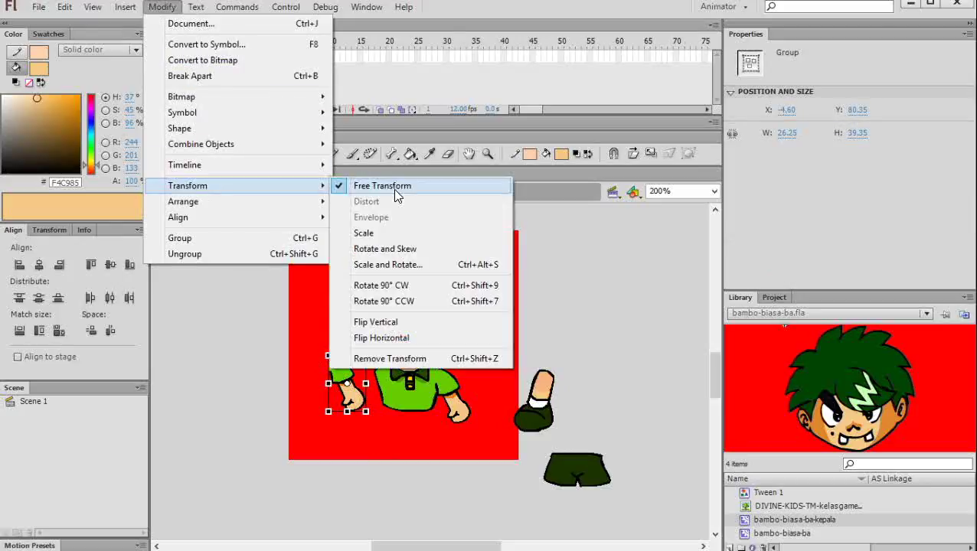
pyautogui.click(390, 324)
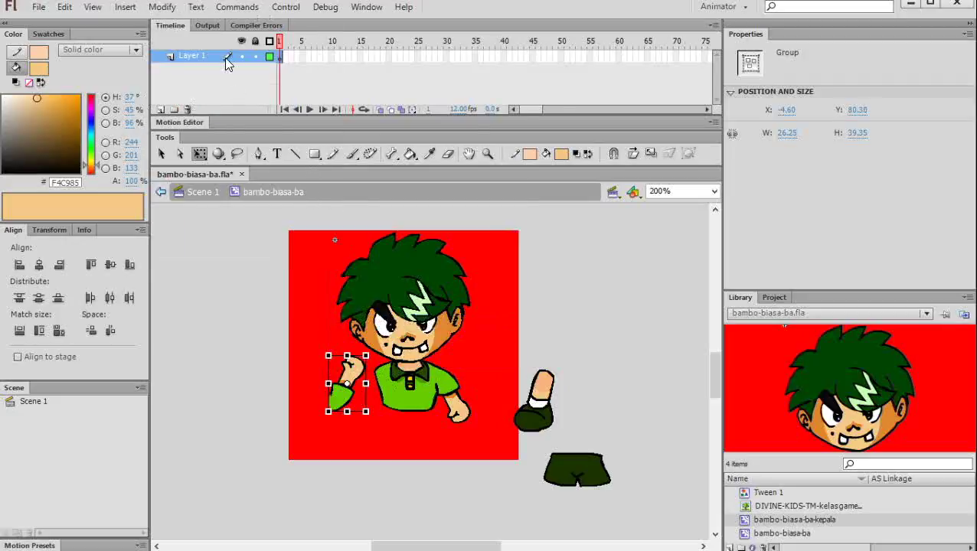
pyautogui.hotkey('ctrl', 'z')
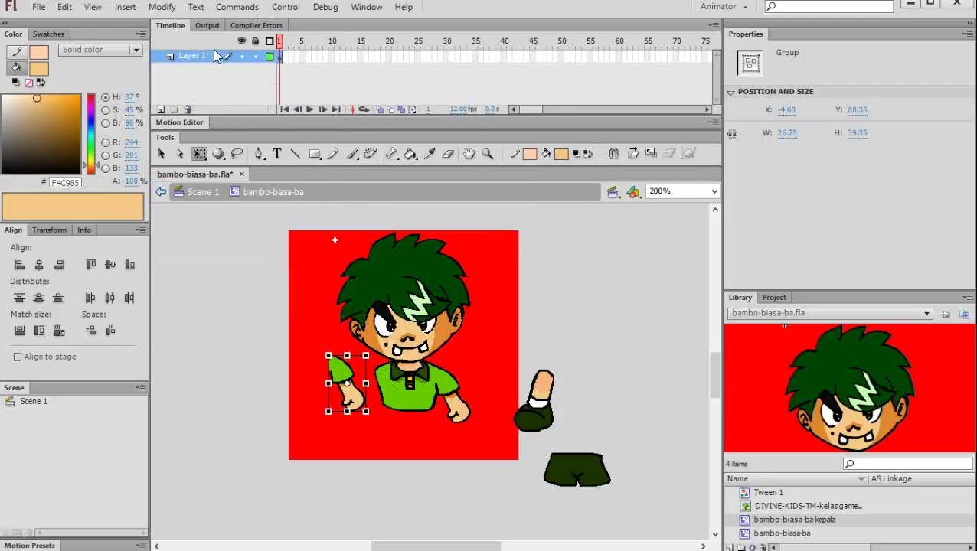
# - Flip the copied arm horizontally and attach it to the shirt's left shoulder
pyautogui.click(162, 7)
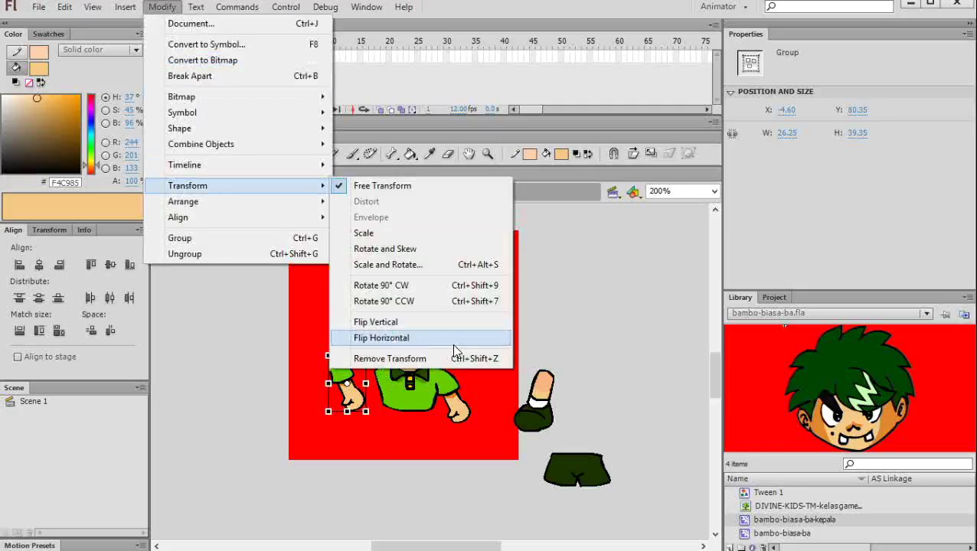
pyautogui.click(453, 343)
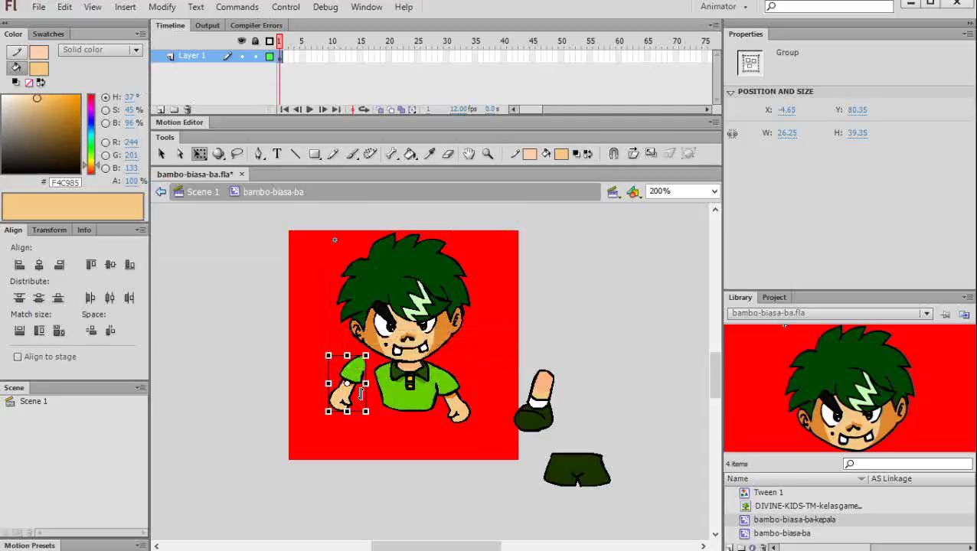
pyautogui.moveTo(365, 388); pyautogui.dragTo(386, 399)
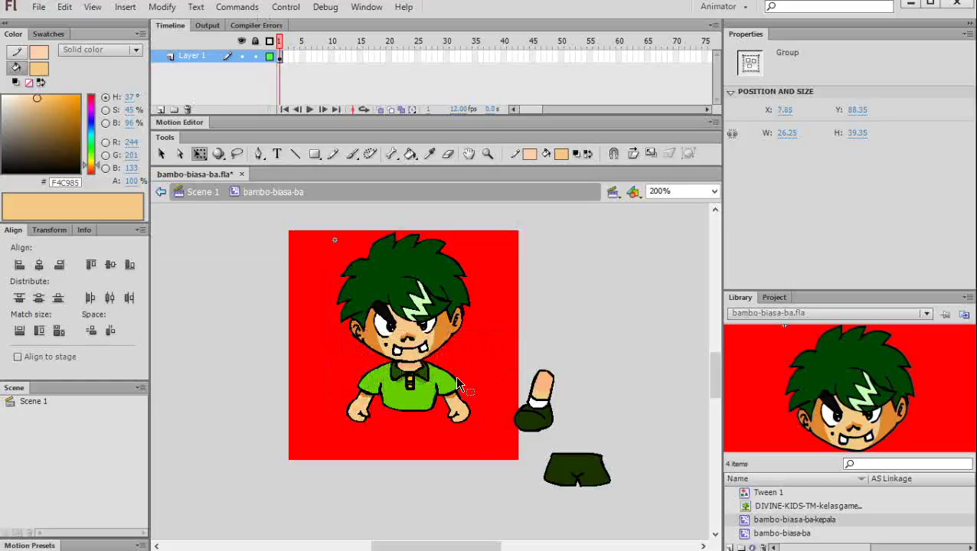
# - Place the shorts at the lower edge of the shirt and send them to the back, behind the shirt
pyautogui.click(584, 468)
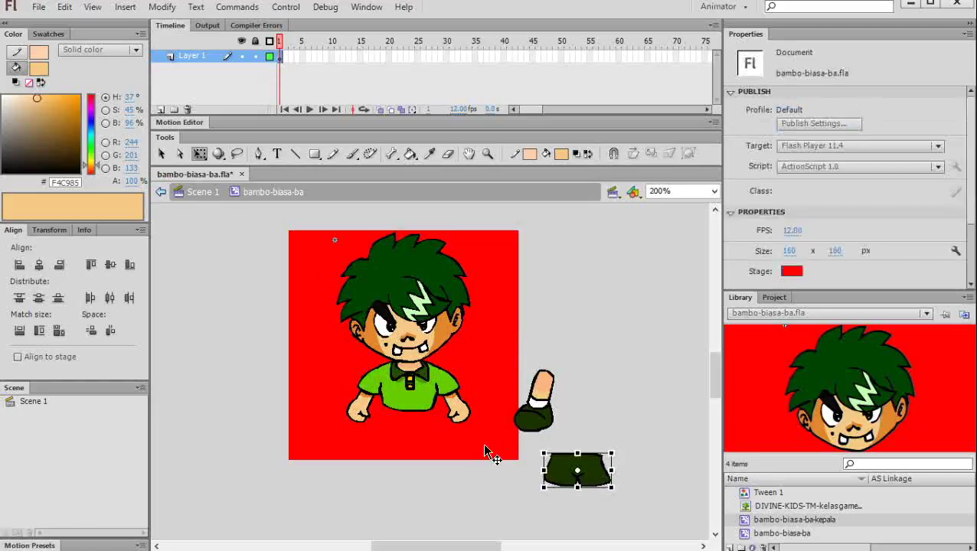
pyautogui.moveTo(593, 467); pyautogui.dragTo(429, 422)
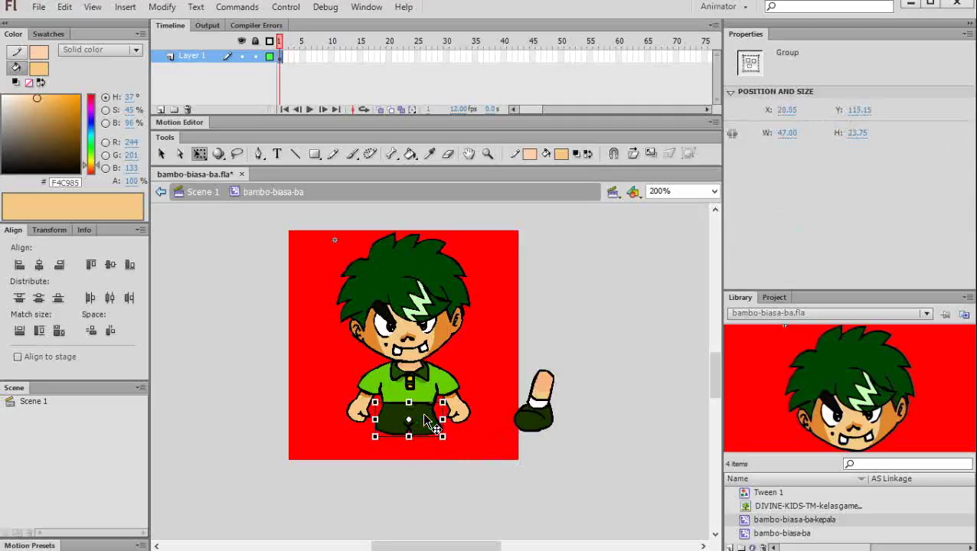
pyautogui.click(462, 463)
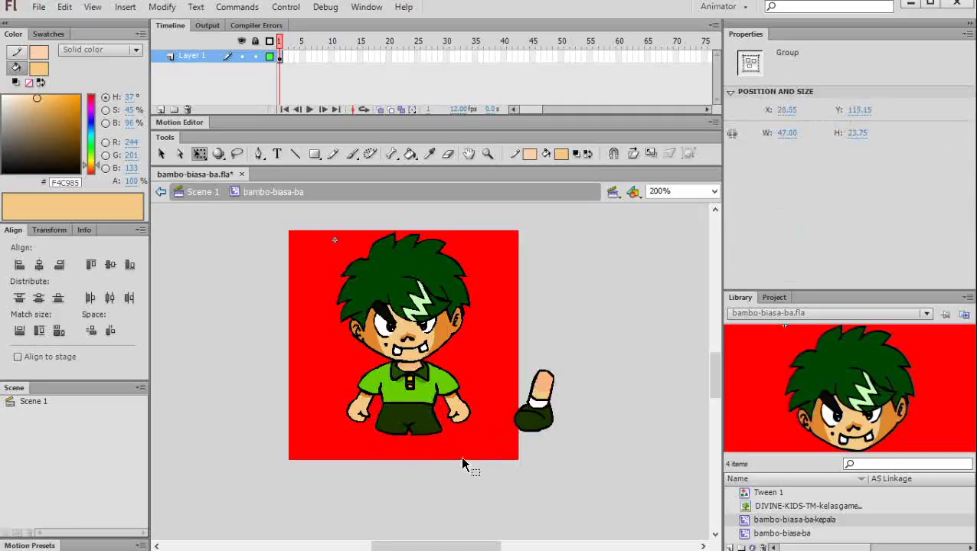
pyautogui.rightClick(432, 425)
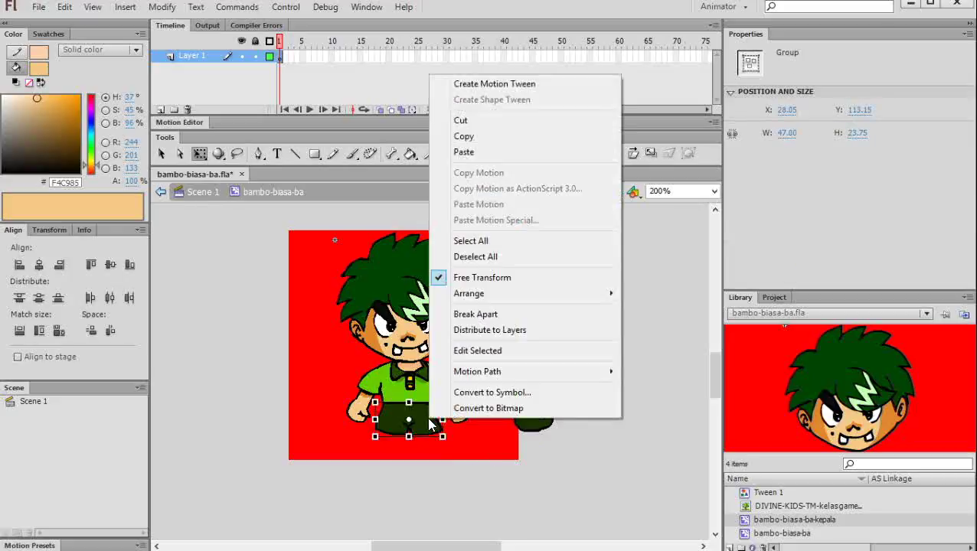
pyautogui.moveTo(479, 294)
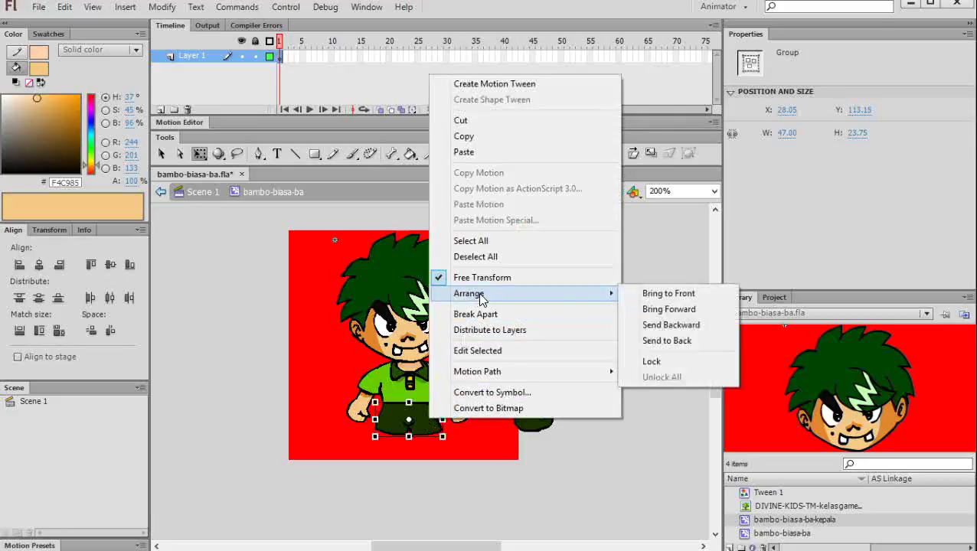
pyautogui.click(668, 340)
pyautogui.click(613, 384)
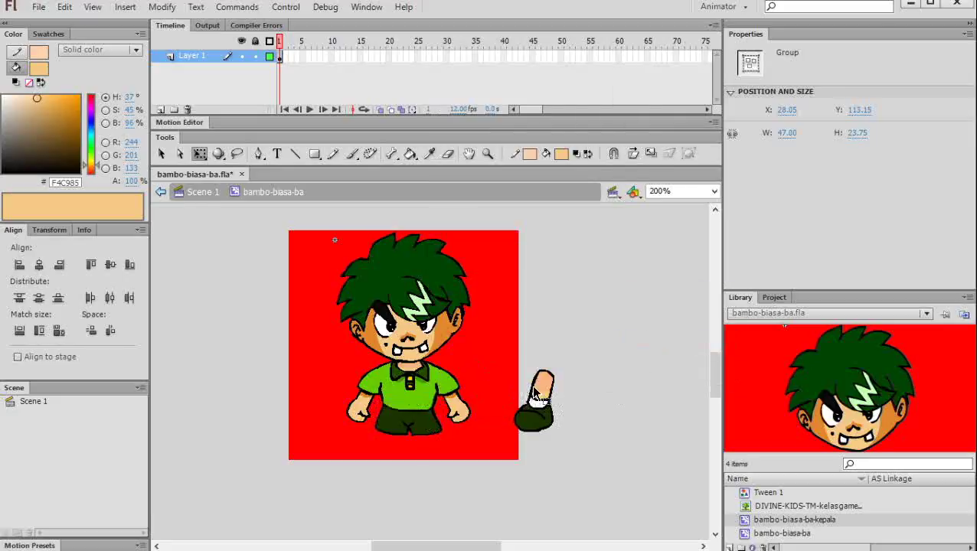
# - Place the leg below the left side of the shorts and send it to the back, behind them
pyautogui.click(391, 426)
pyautogui.hotkey('ctrl', 'z')
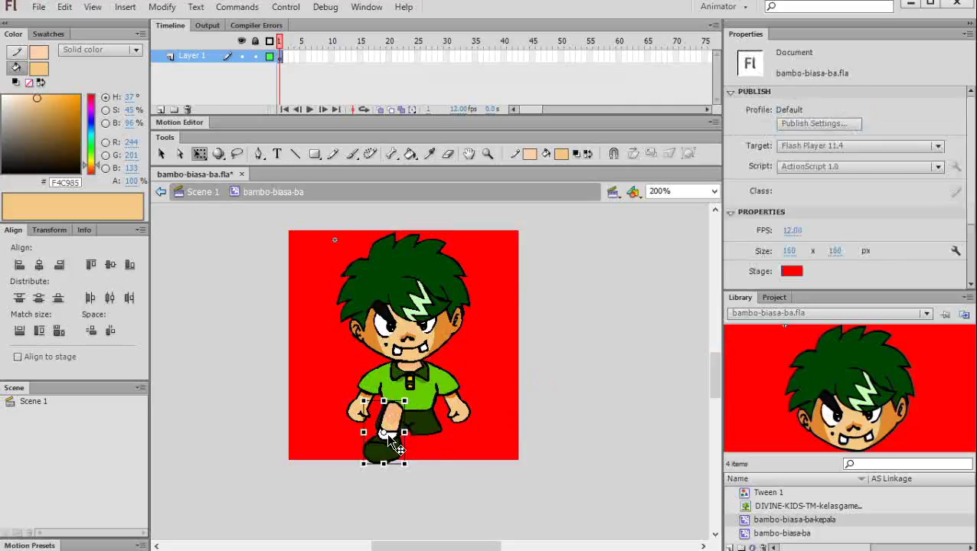
pyautogui.moveTo(392, 419); pyautogui.dragTo(393, 432)
pyautogui.rightClick(393, 428)
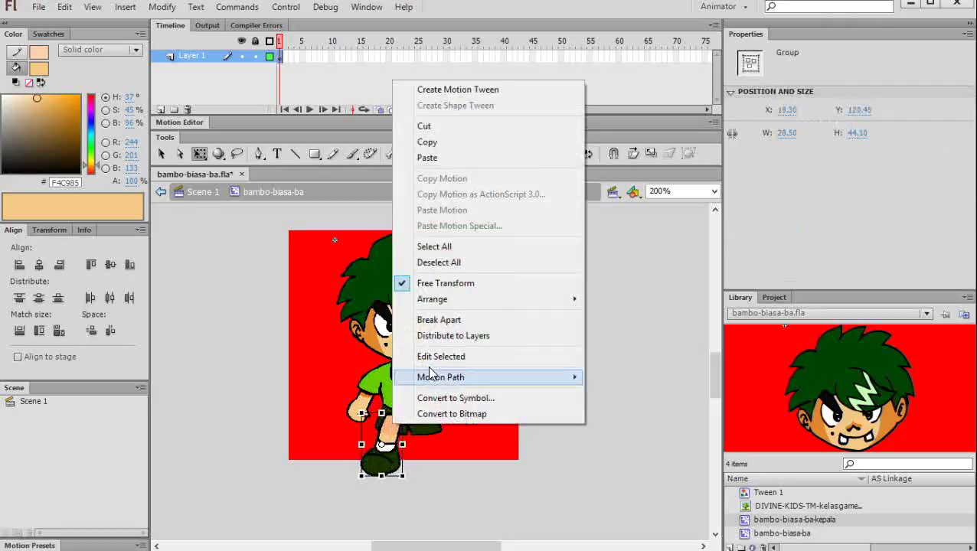
pyautogui.moveTo(443, 306)
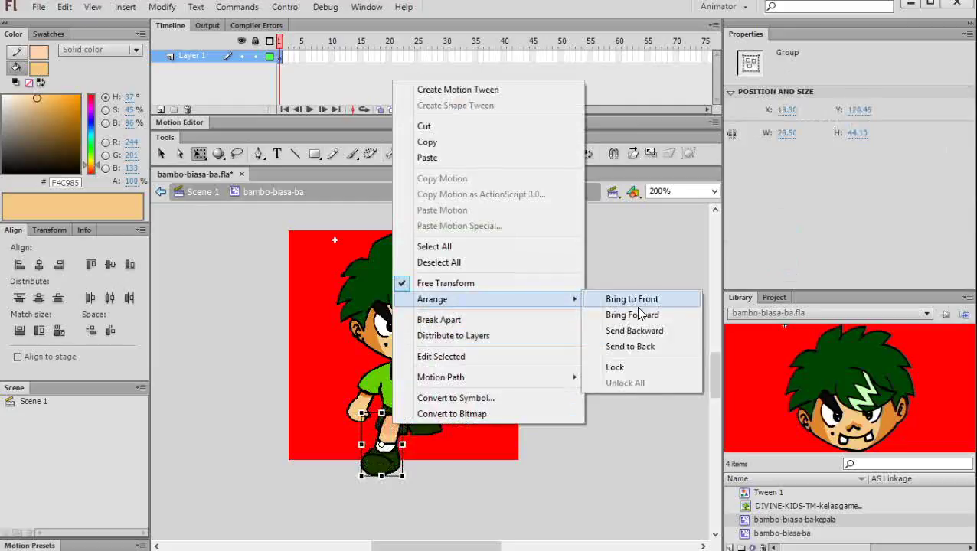
pyautogui.click(640, 347)
pyautogui.click(490, 460)
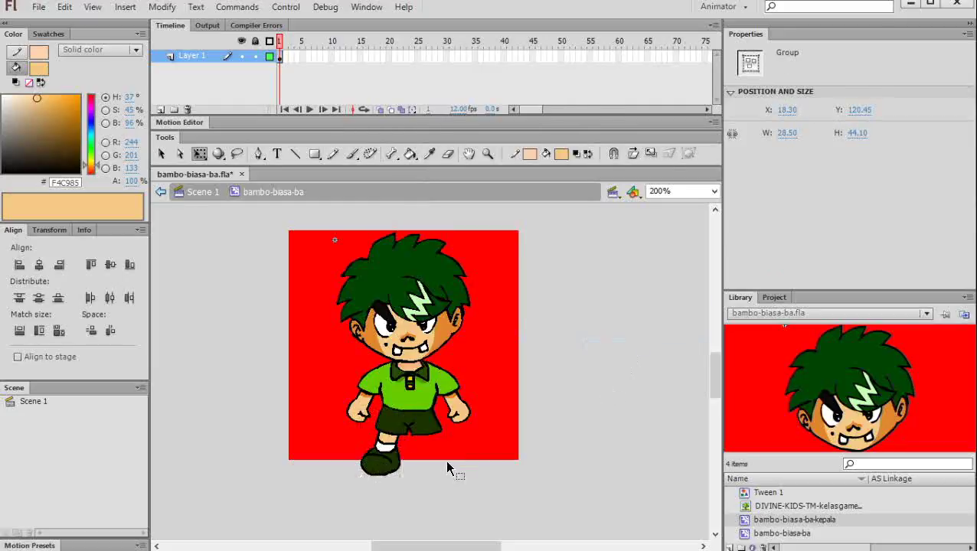
# - Nudge the leg down and slightly to the right so that it lines up with the left opening of the shorts
pyautogui.click(396, 468)
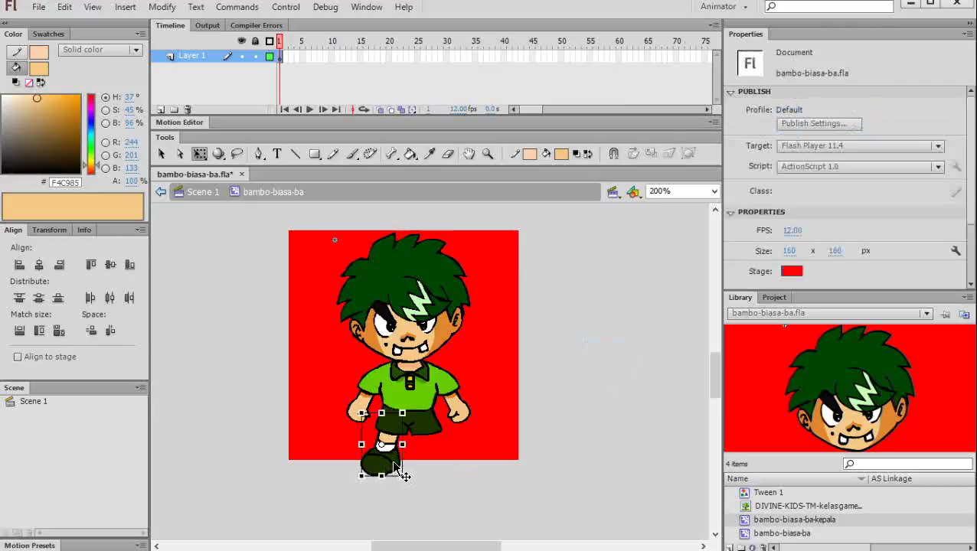
pyautogui.press('Down')
pyautogui.press('Down')
pyautogui.press('Down')
pyautogui.press('Down')
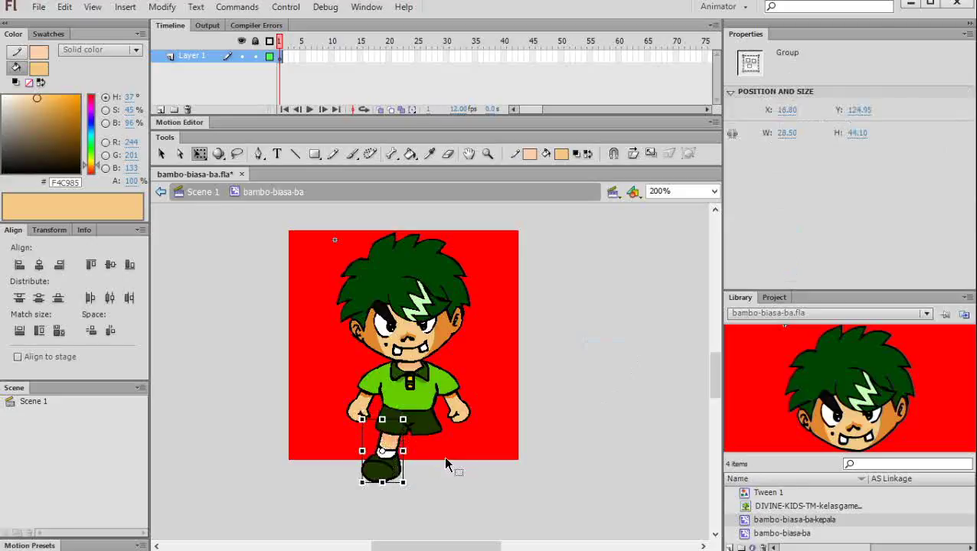
pyautogui.press('Right')
pyautogui.press('Right')
# - Place a horizontally flipped copy of the leg below the right side of the shorts, level with the first leg
pyautogui.hotkey('ctrl', 'v')
pyautogui.moveTo(434, 397); pyautogui.dragTo(423, 483)
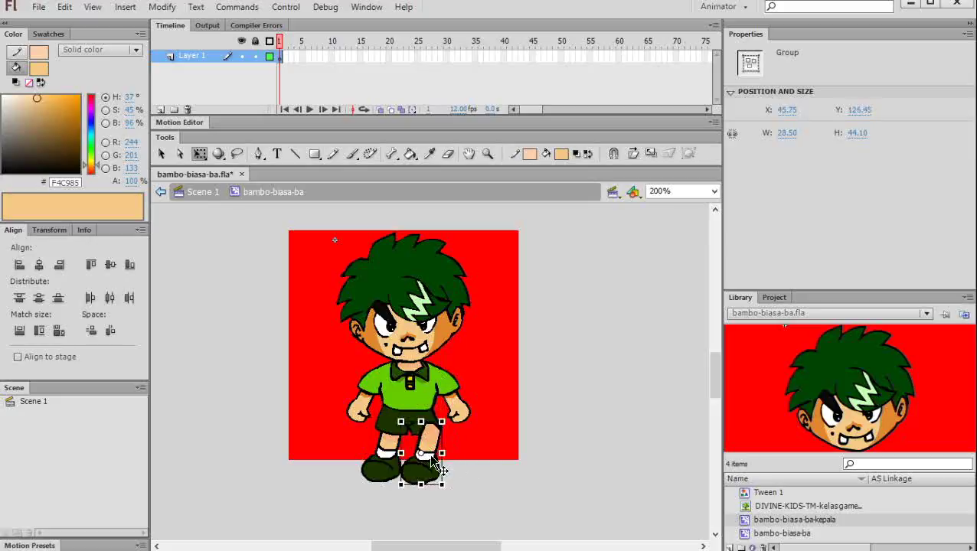
pyautogui.click(161, 7)
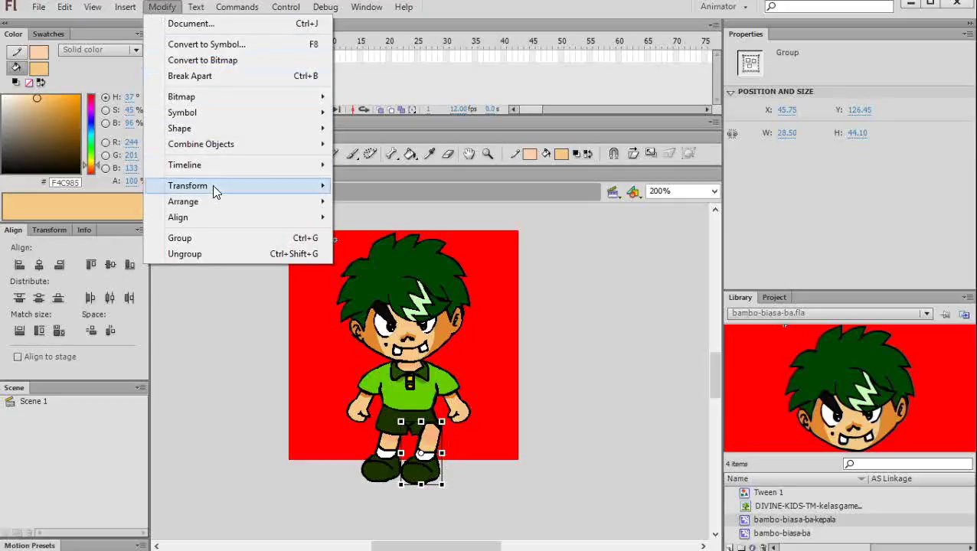
pyautogui.moveTo(216, 191)
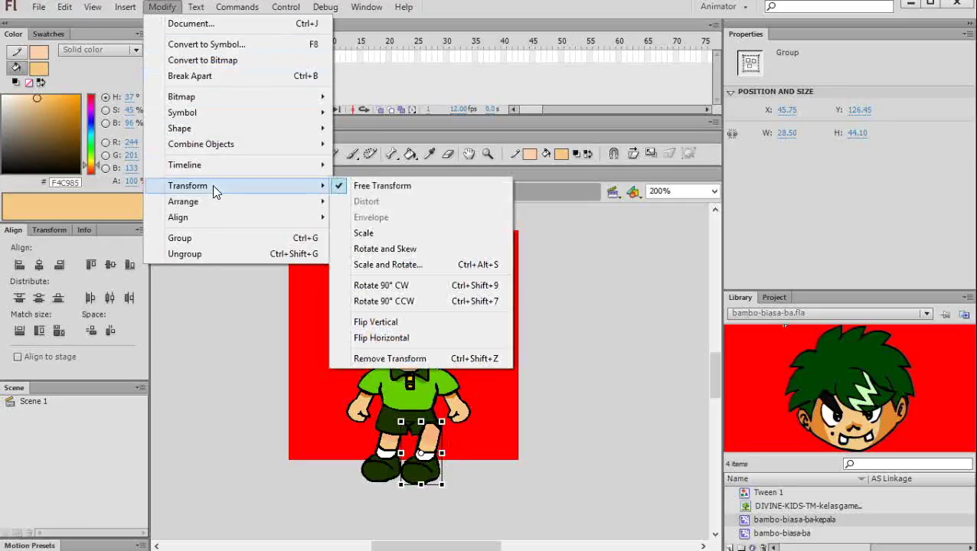
pyautogui.click(378, 338)
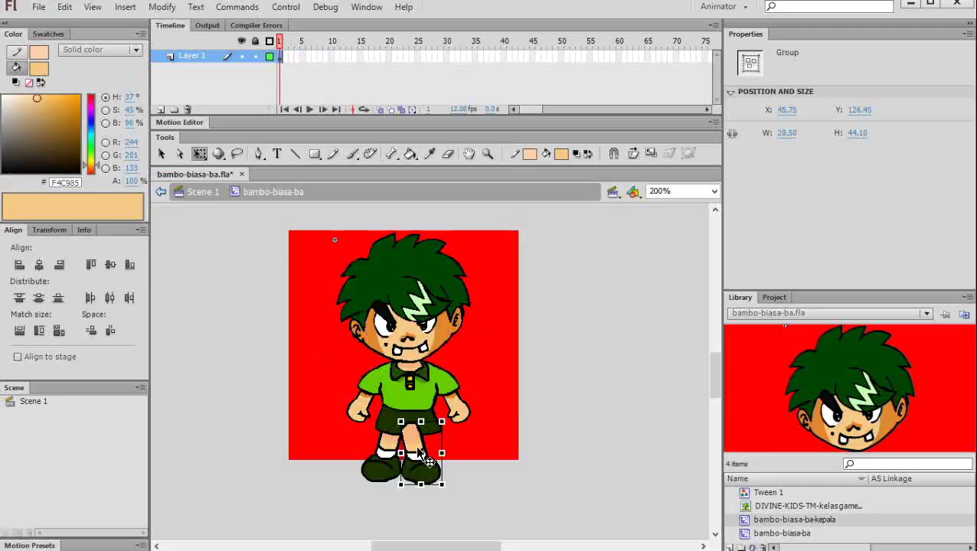
pyautogui.moveTo(429, 458); pyautogui.dragTo(433, 442)
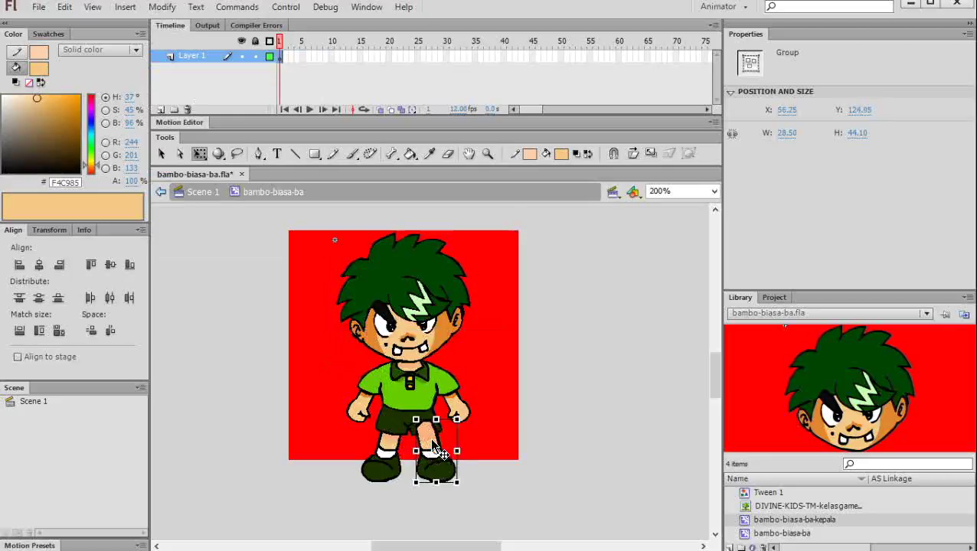
# - Send the copied leg to the back, behind the shorts
pyautogui.rightClick(433, 444)
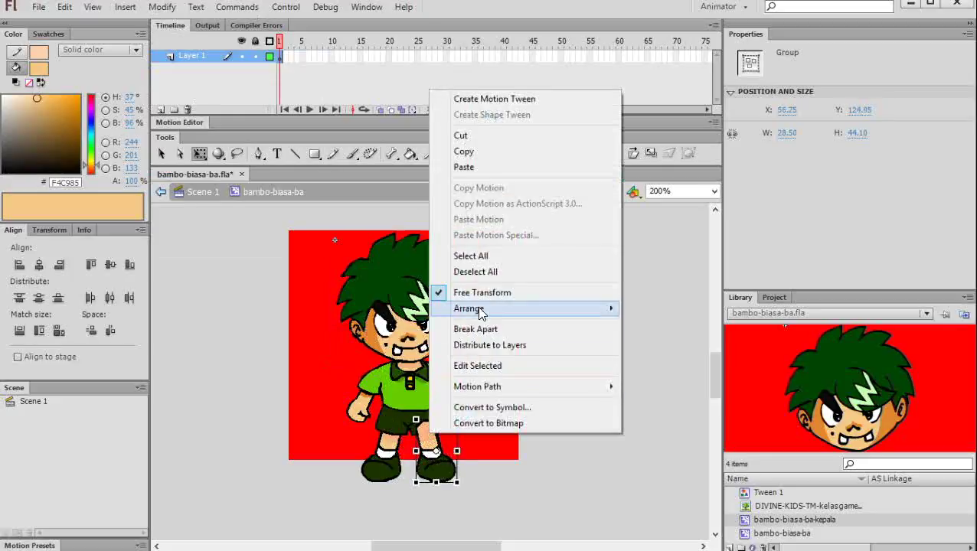
pyautogui.moveTo(481, 309)
pyautogui.click(666, 356)
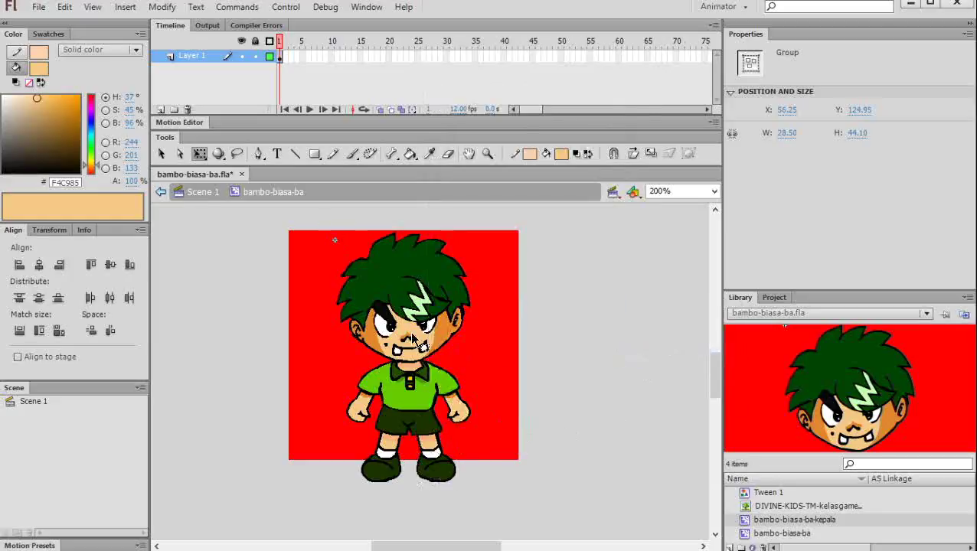
pyautogui.moveTo(320, 221); pyautogui.dragTo(506, 508)
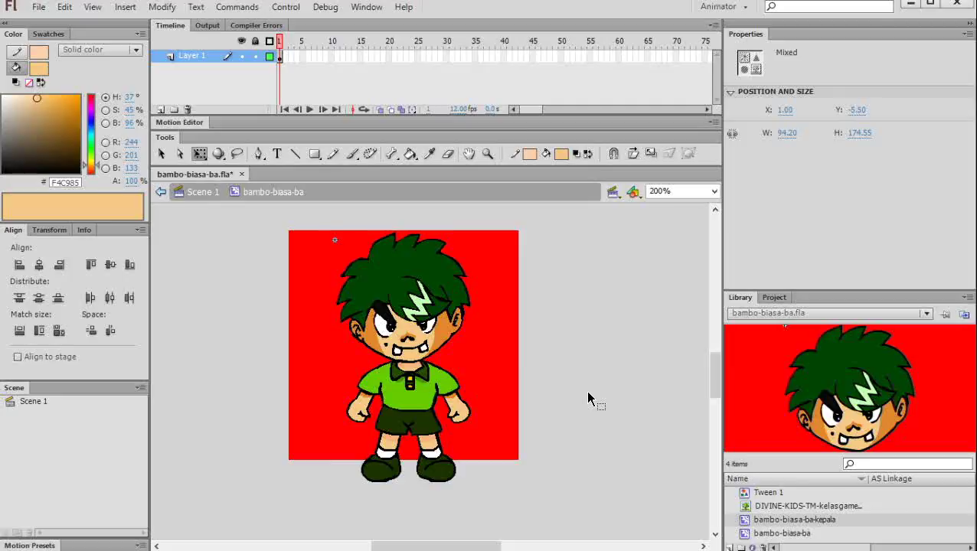
# - Test the movie in an enlarged, zoomed-in preview to check the whole figure, and close the preview
pyautogui.hotkey('ctrl', 'Return')
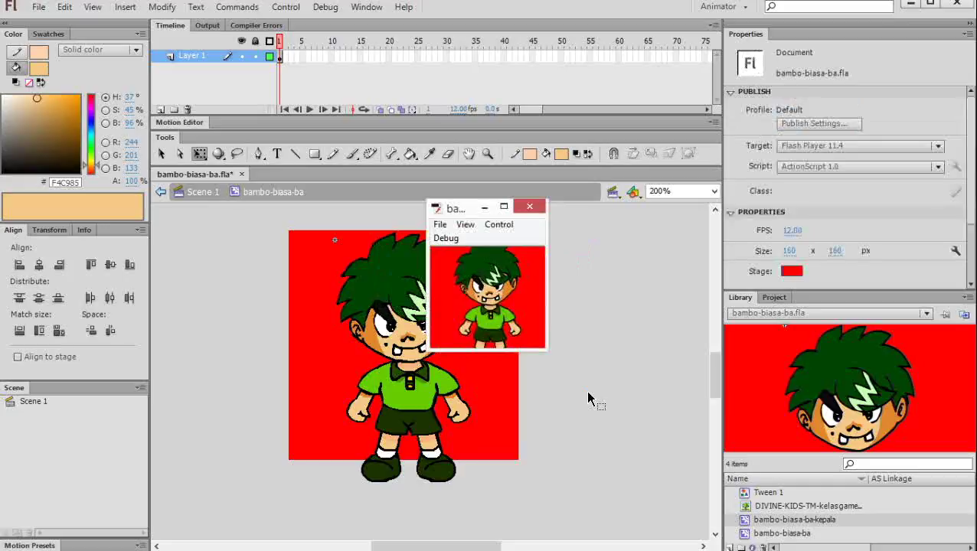
pyautogui.moveTo(546, 350); pyautogui.dragTo(640, 498)
pyautogui.click(466, 224)
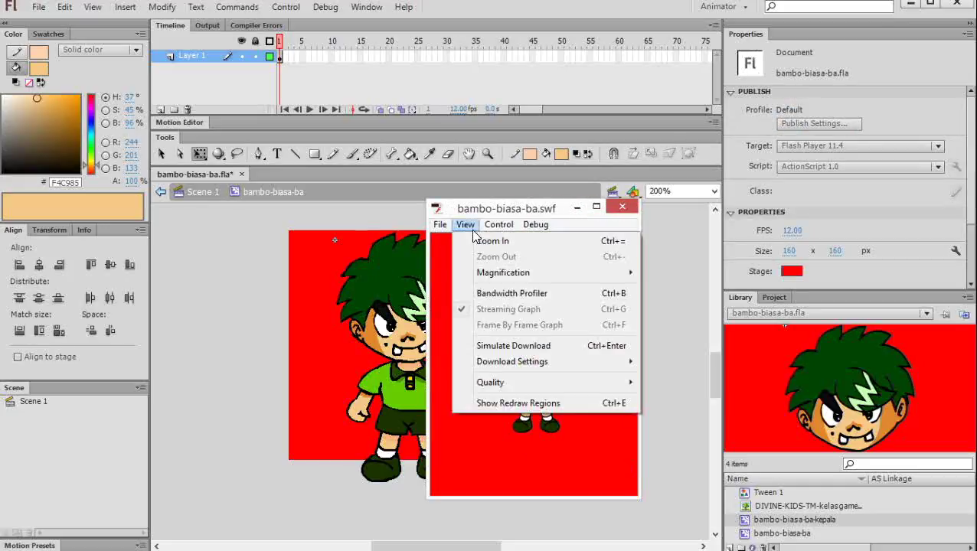
pyautogui.click(518, 242)
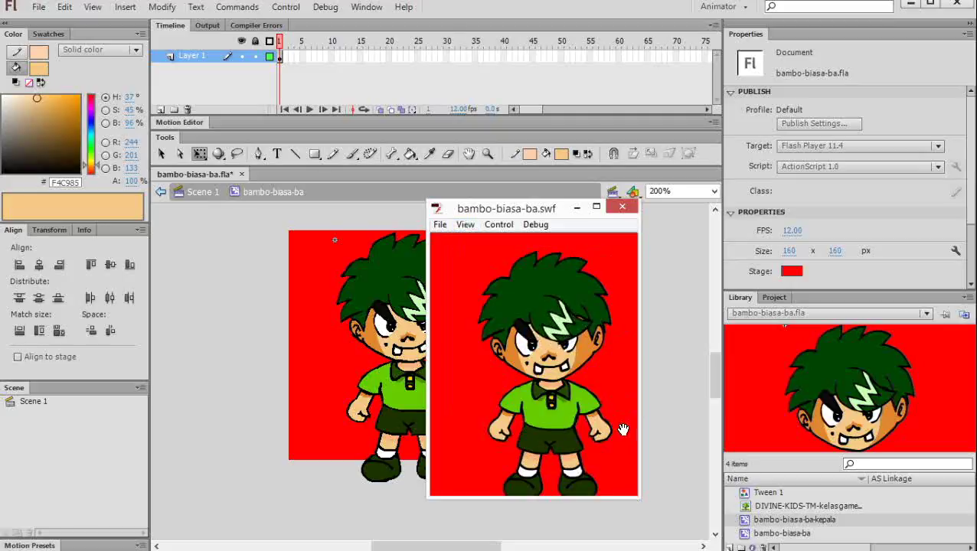
pyautogui.click(622, 206)
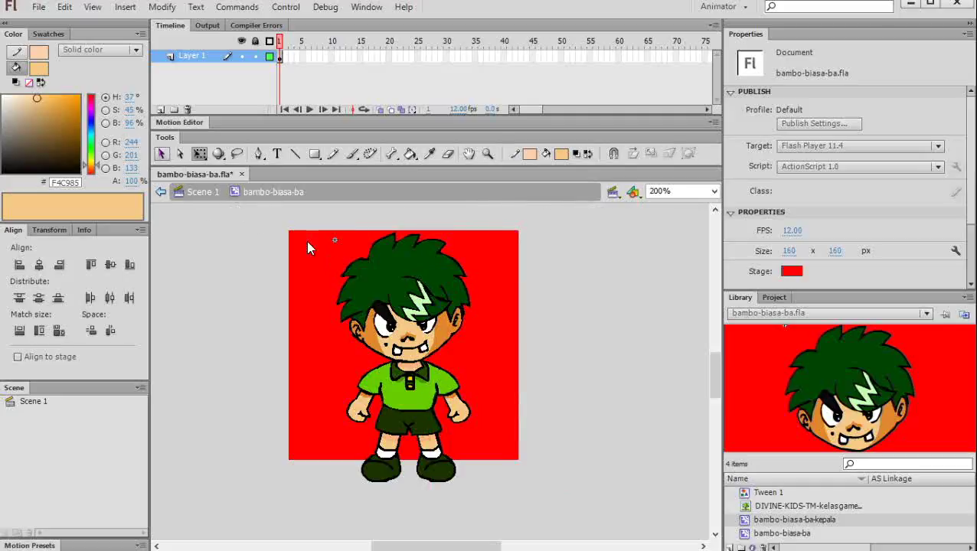
# - Return to Scene 1 and move the bambo-biasa-ba instance to the left side of the stage, at about X 2.85, Y 8.75
pyautogui.press('v')
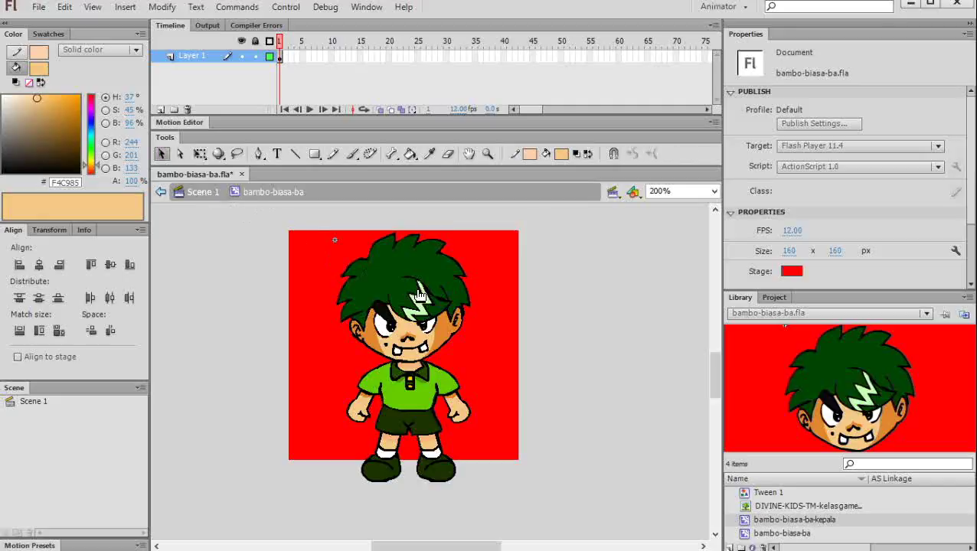
pyautogui.doubleClick(205, 204)
pyautogui.click(341, 283)
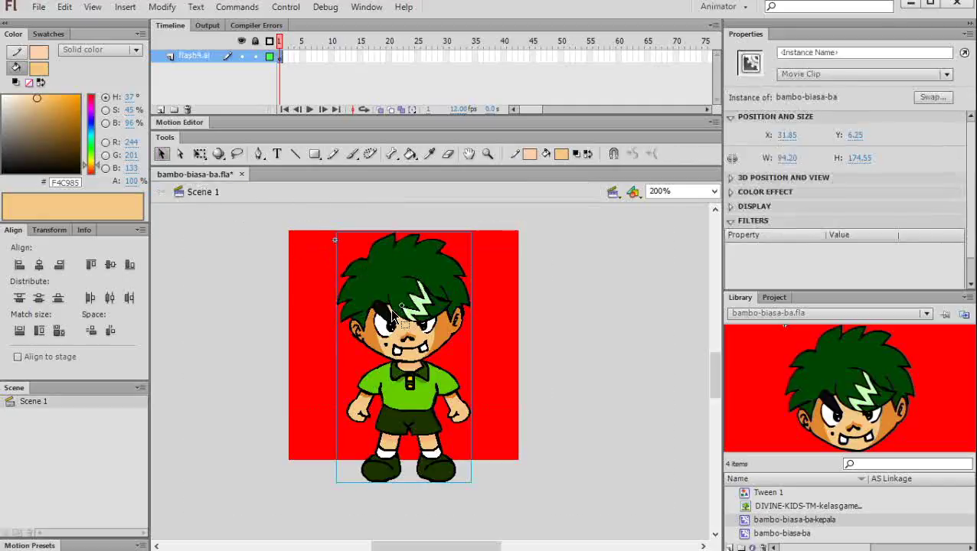
pyautogui.moveTo(423, 298); pyautogui.dragTo(378, 293)
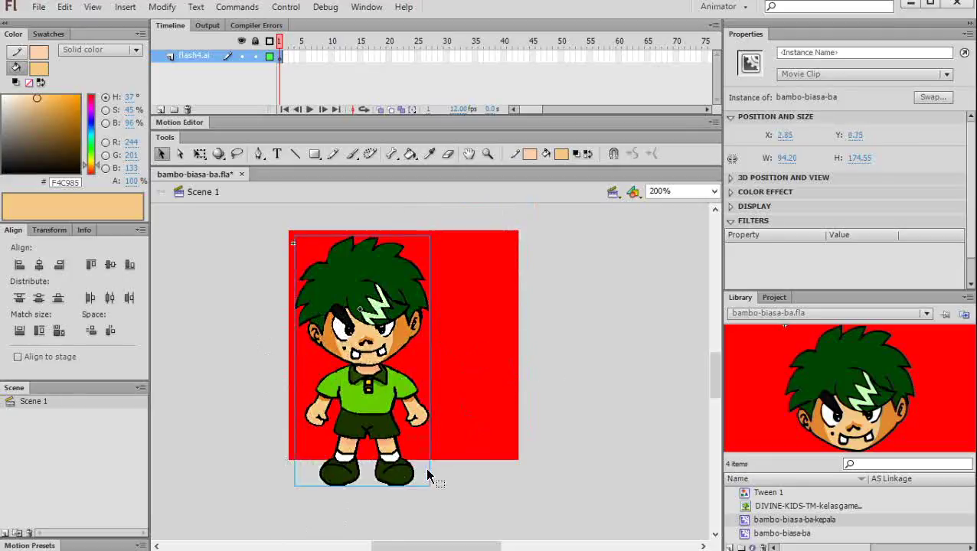
# - Scale the character instance down to about 83.1 × 154 px with Free Transform and move it to about X 0.85, Y 7.15
pyautogui.click(203, 157)
pyautogui.click(330, 264)
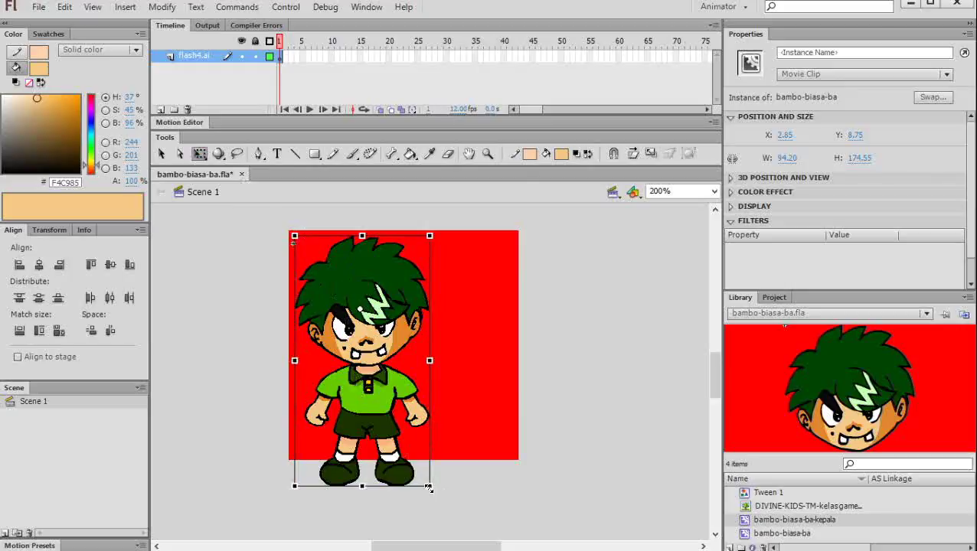
pyautogui.moveTo(428, 487); pyautogui.dragTo(422, 465)
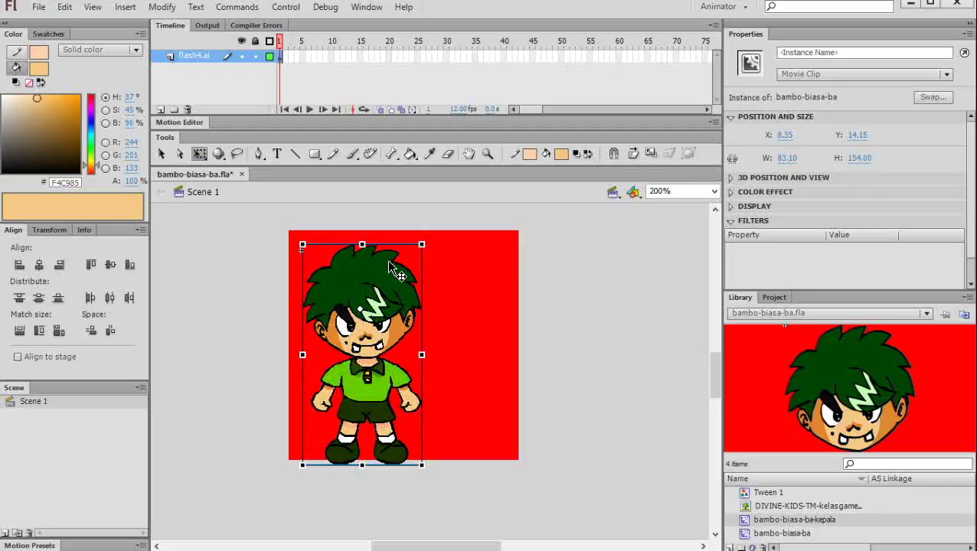
pyautogui.moveTo(374, 254); pyautogui.dragTo(366, 247)
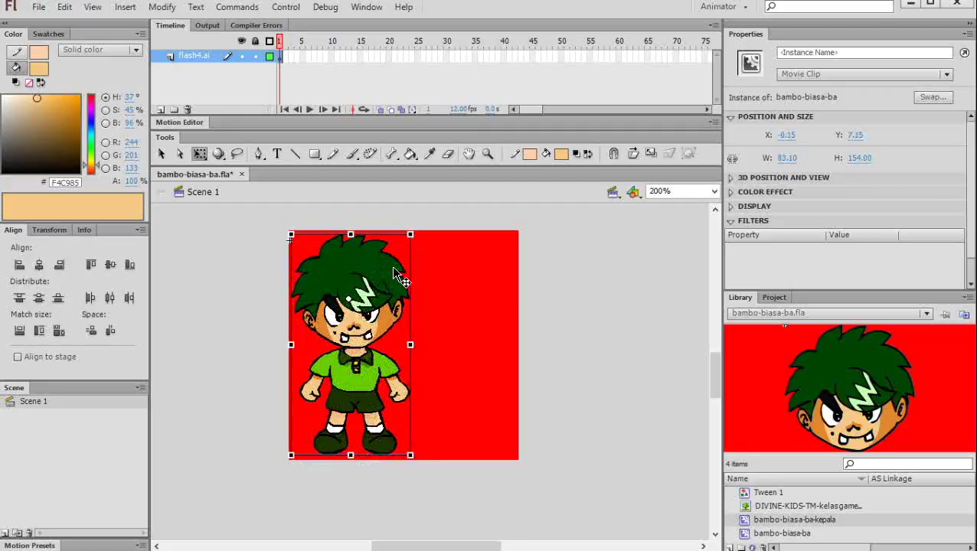
pyautogui.press('Right')
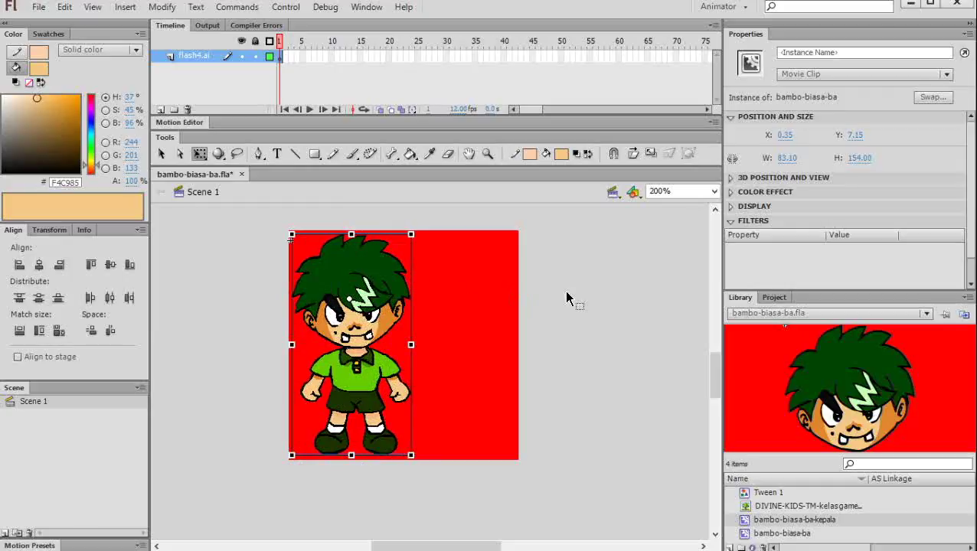
pyautogui.press('Right')
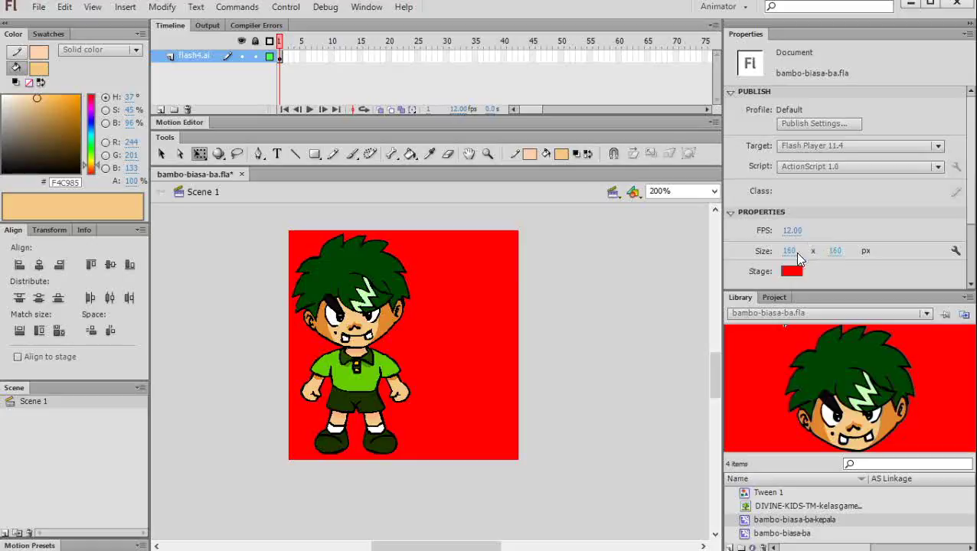
# - Check the character's width and try a stage width of 80 px
pyautogui.click(366, 312)
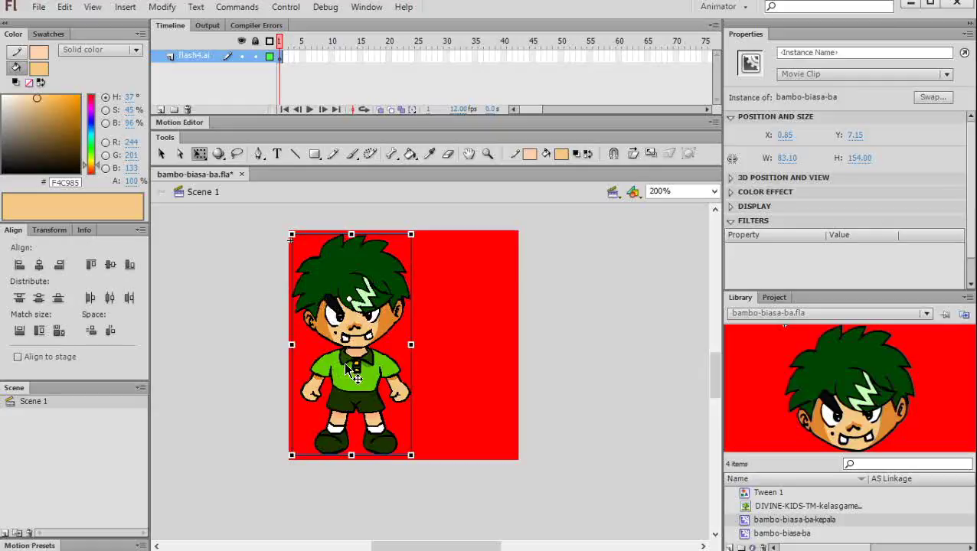
pyautogui.click(539, 354)
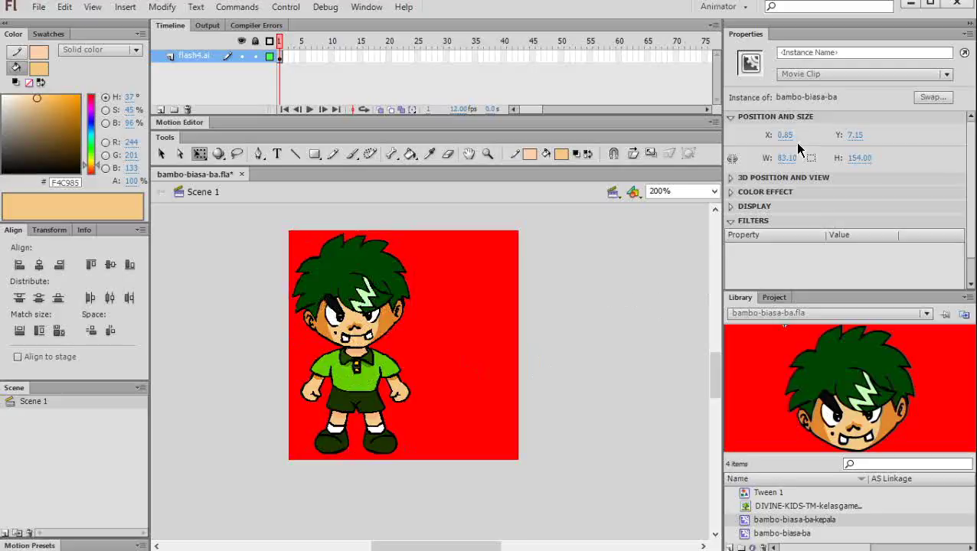
pyautogui.click(605, 359)
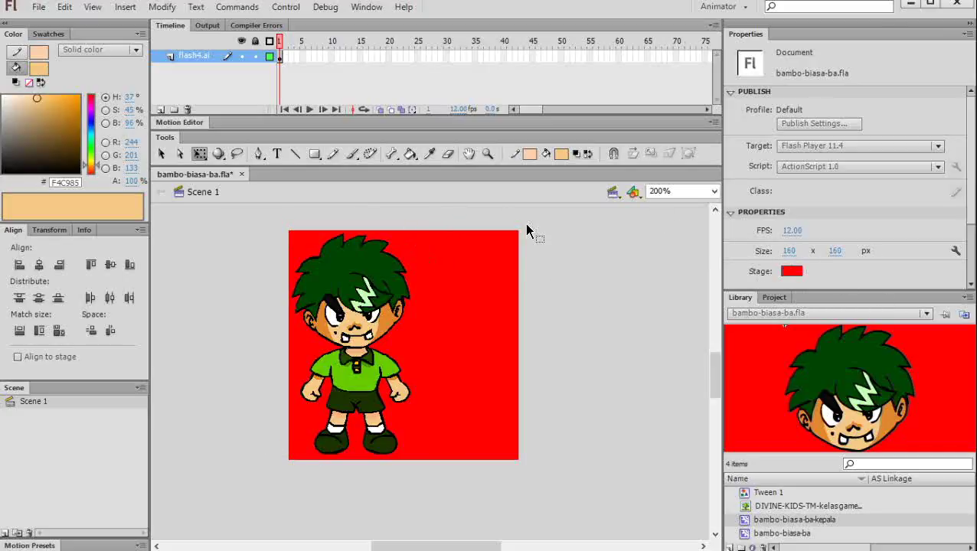
pyautogui.click(787, 251)
pyautogui.write('80')
pyautogui.press('Return')
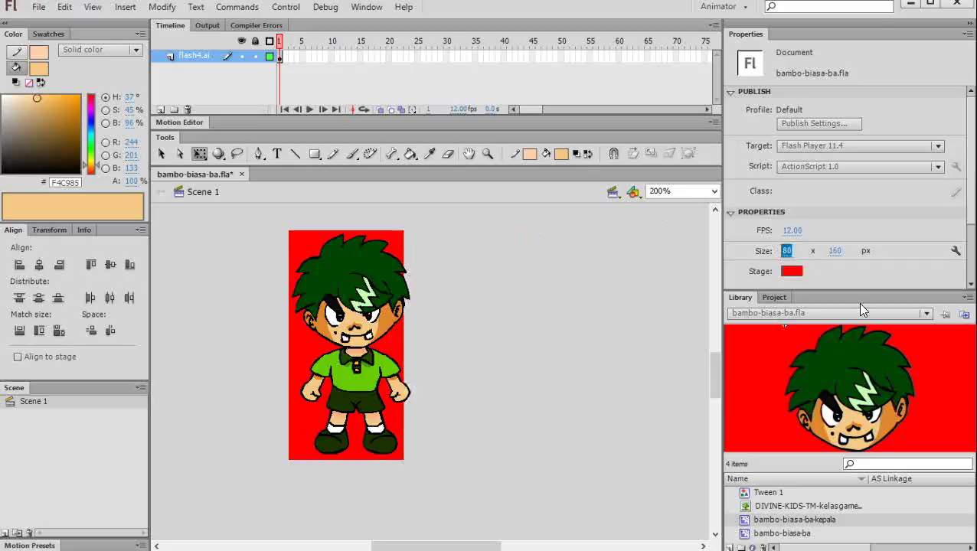
# - Try wider stage widths of 100 px and 95 px around the character
pyautogui.click(788, 253)
pyautogui.write('11')
pyautogui.write('00')
pyautogui.press('Return')
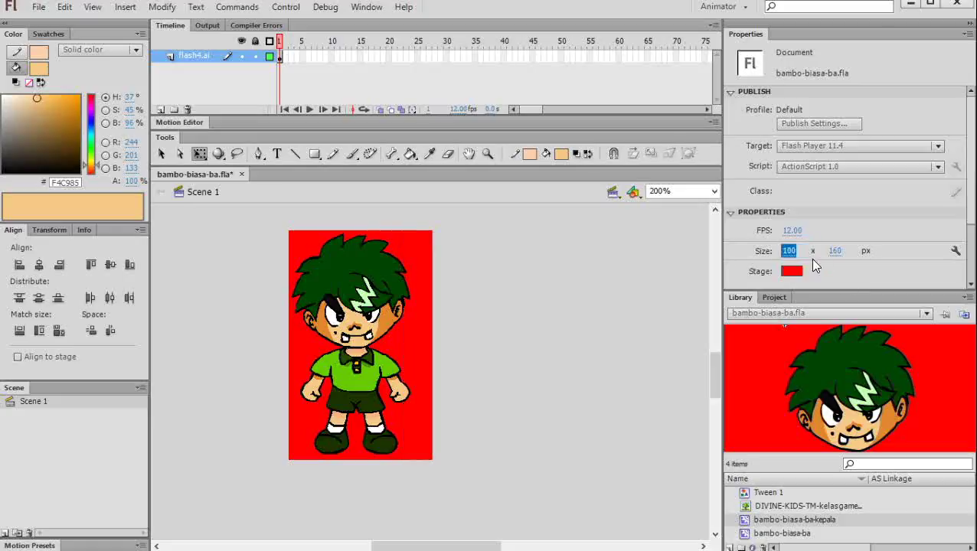
pyautogui.click(791, 252)
pyautogui.write('95')
pyautogui.press('Return')
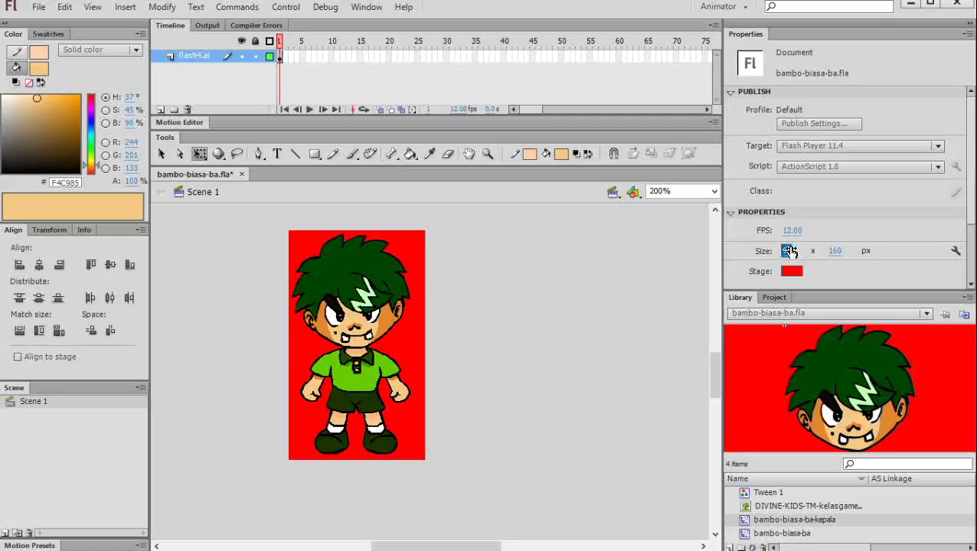
# - Set the stage width to 85 px to fit closely around the character
pyautogui.click(790, 251)
pyautogui.moveTo(790, 252); pyautogui.dragTo(781, 254)
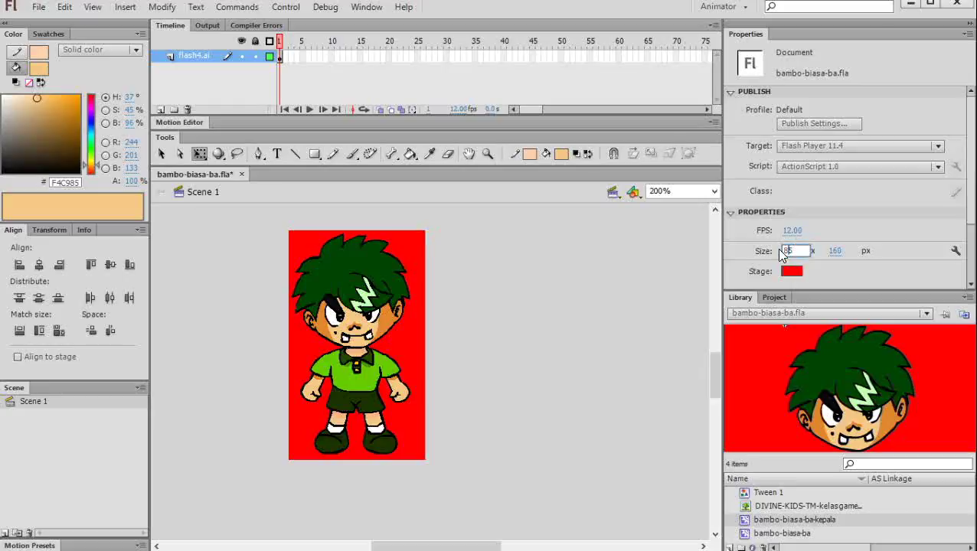
pyautogui.press('Return')
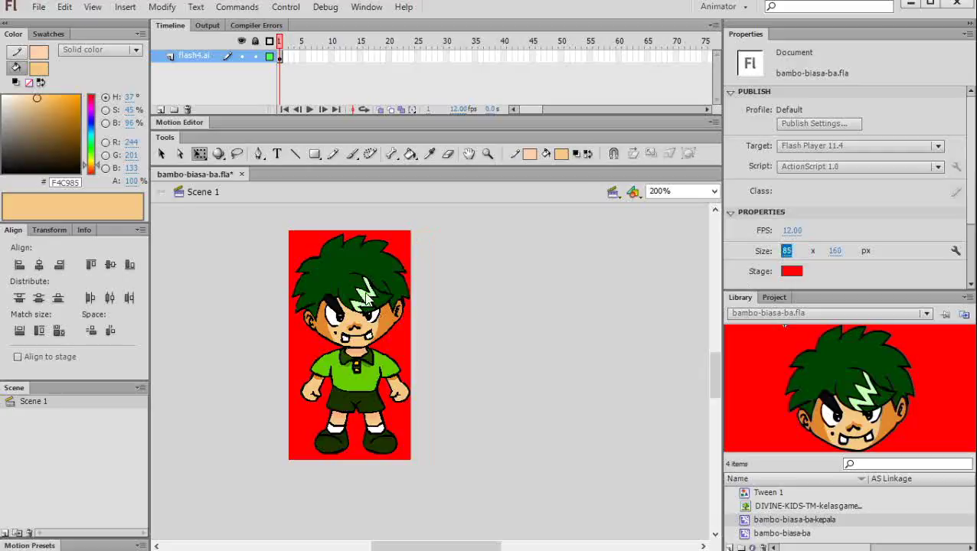
# - Nudge the character slightly left to X -0.15 to center it on the narrowed stage, and deselect it
pyautogui.moveTo(266, 222); pyautogui.dragTo(461, 507)
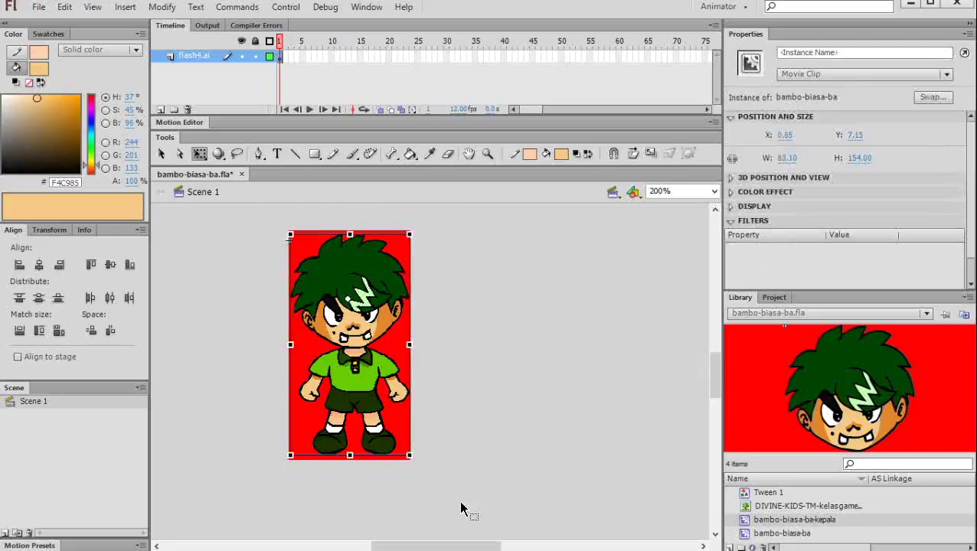
pyautogui.press('Left')
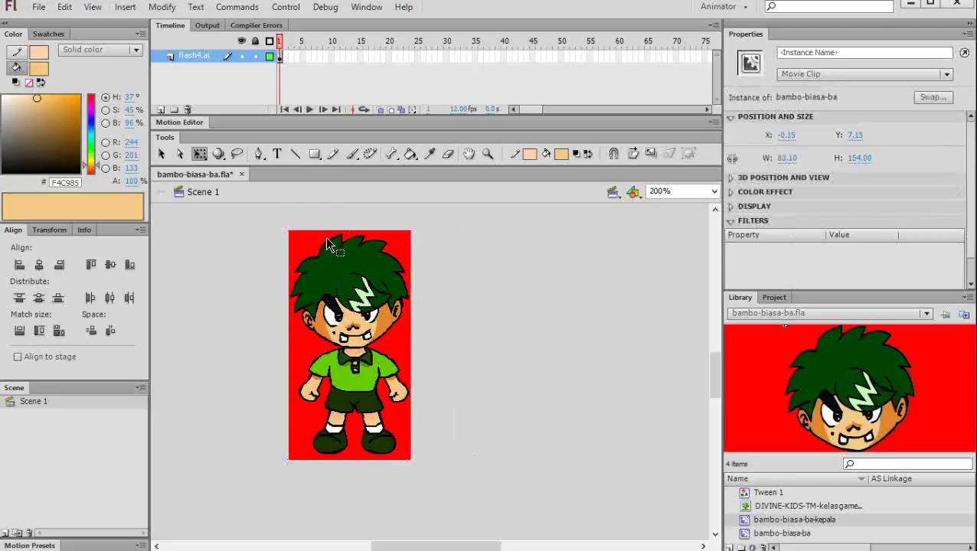
pyautogui.click(422, 409)
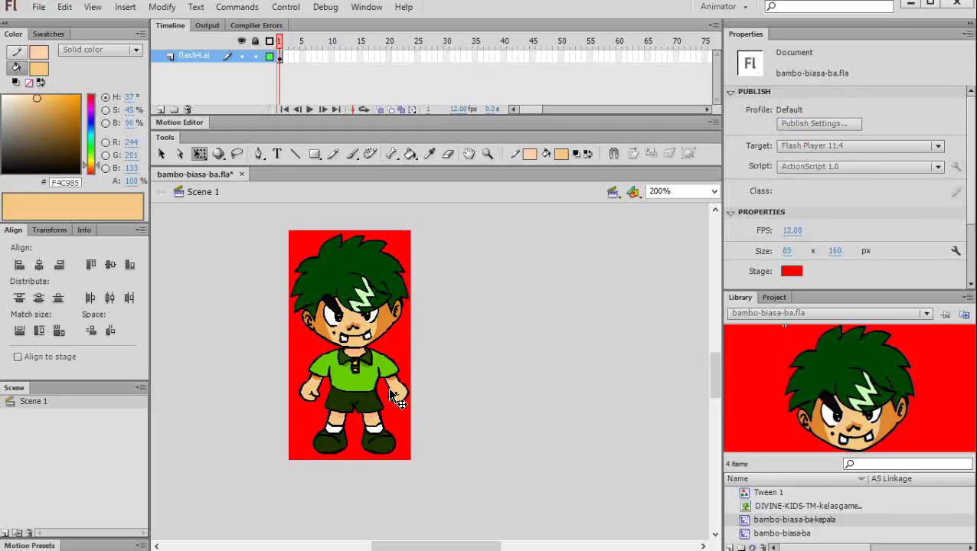
pyautogui.click(366, 337)
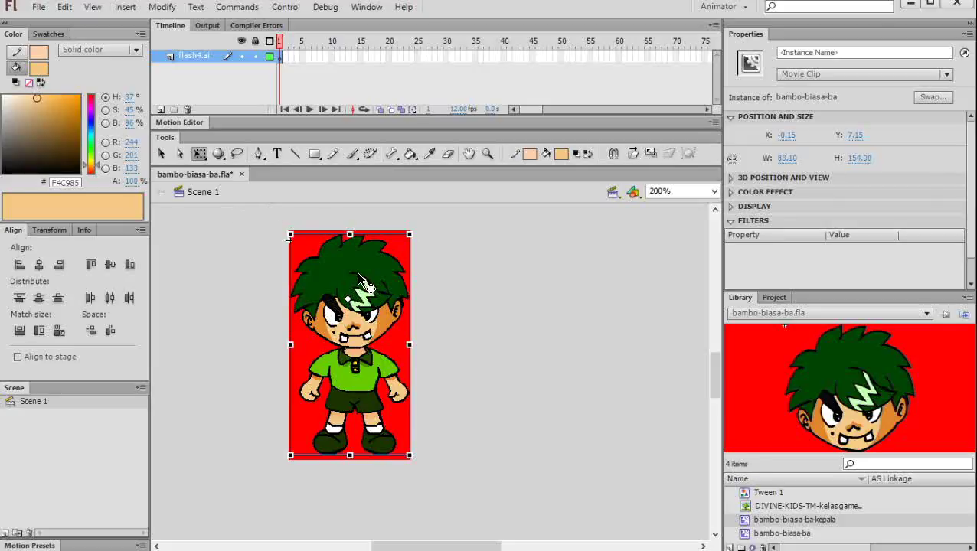
pyautogui.click(469, 291)
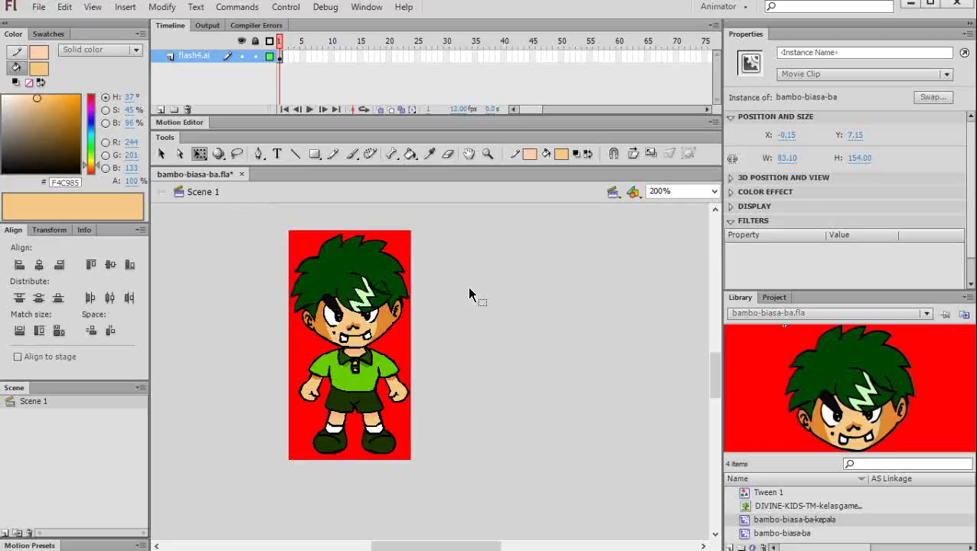
pyautogui.doubleClick(361, 290)
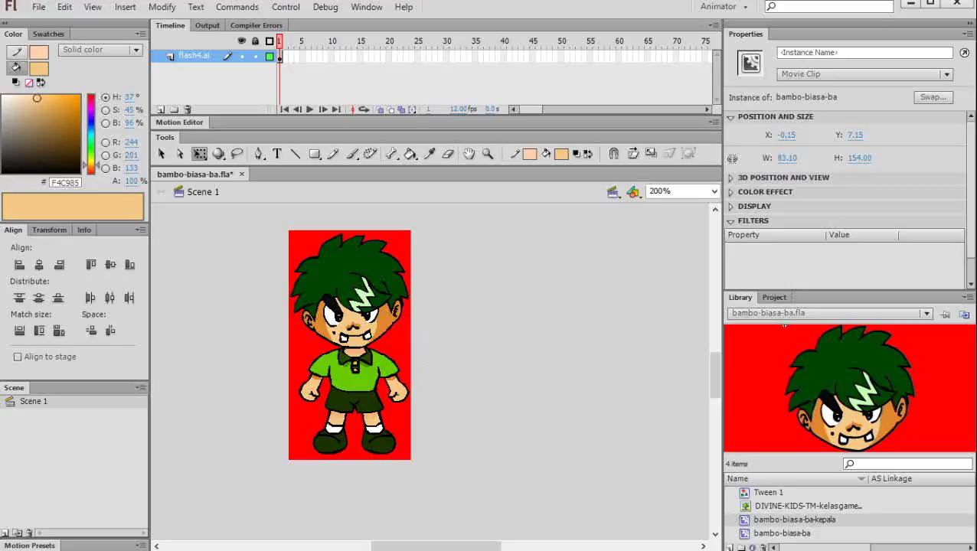